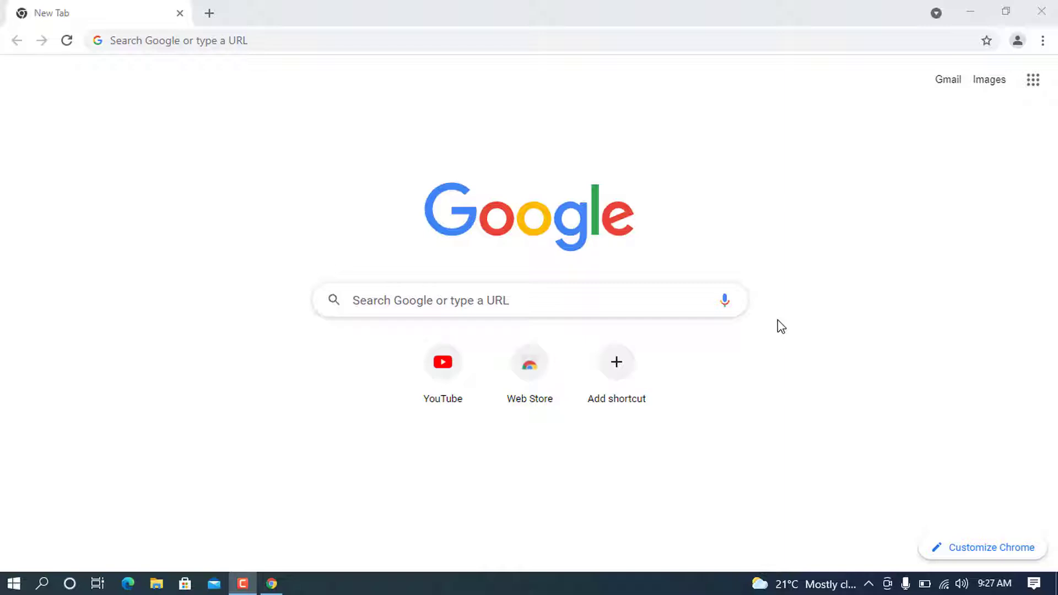
- Search Google for "postman" and open the Postman API Platform website from the results
click(407, 50)
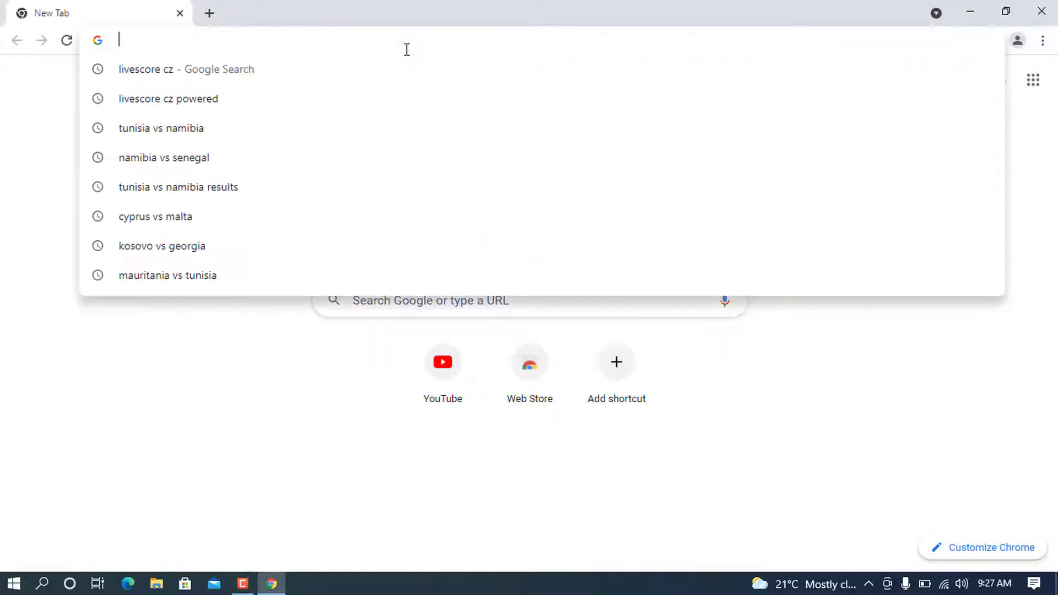
text(posy)
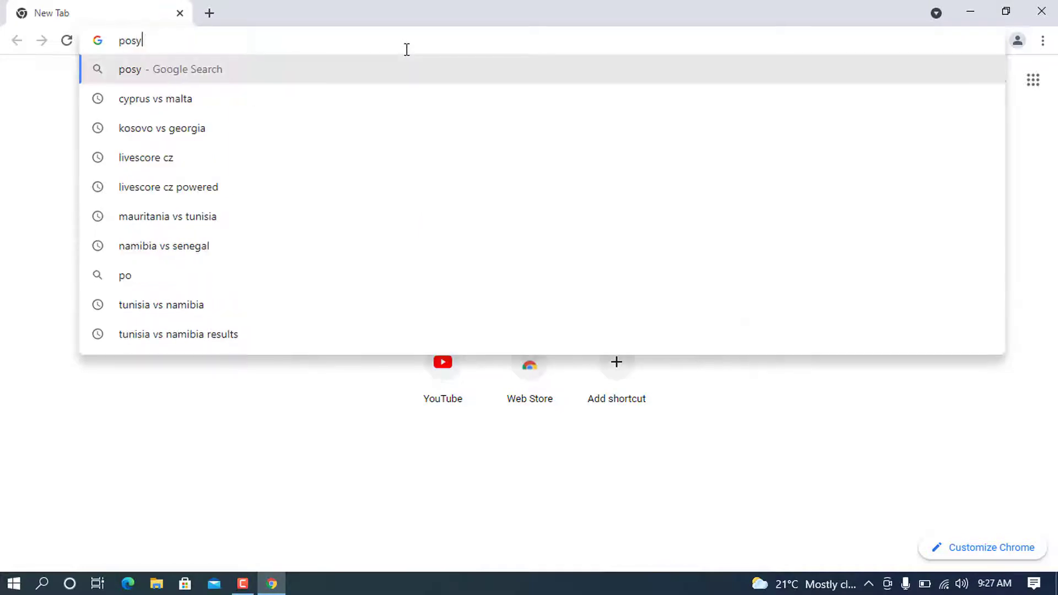
text(tm)
key(Home)
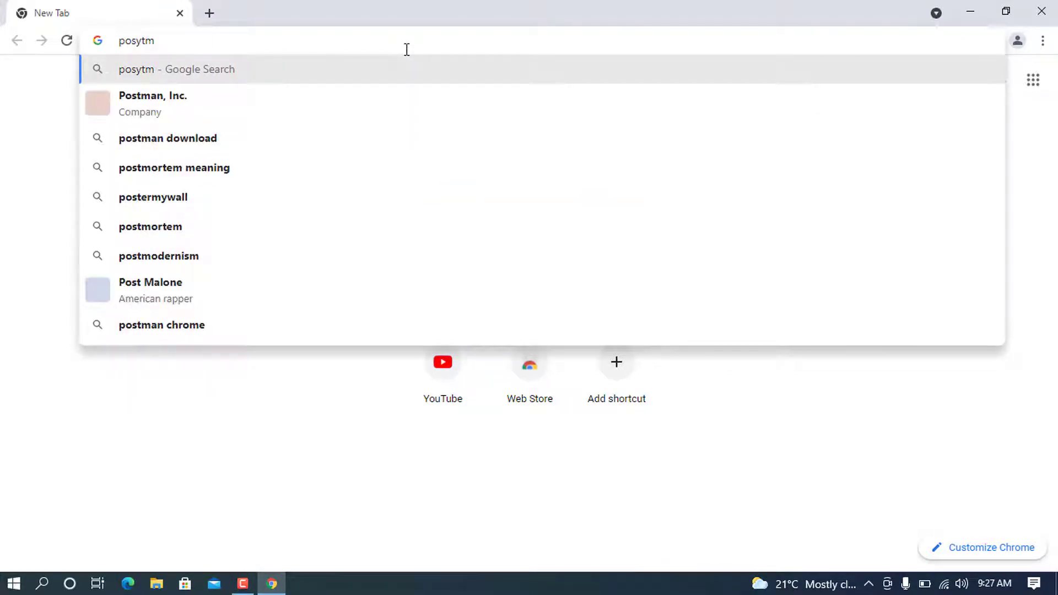
key(Right)
key(Right)
key(Right)
key(Right)
key(BackSpace)
key(BackSpace)
key(BackSpace)
key(BackSpace)
key(BackSpace)
key(BackSpace)
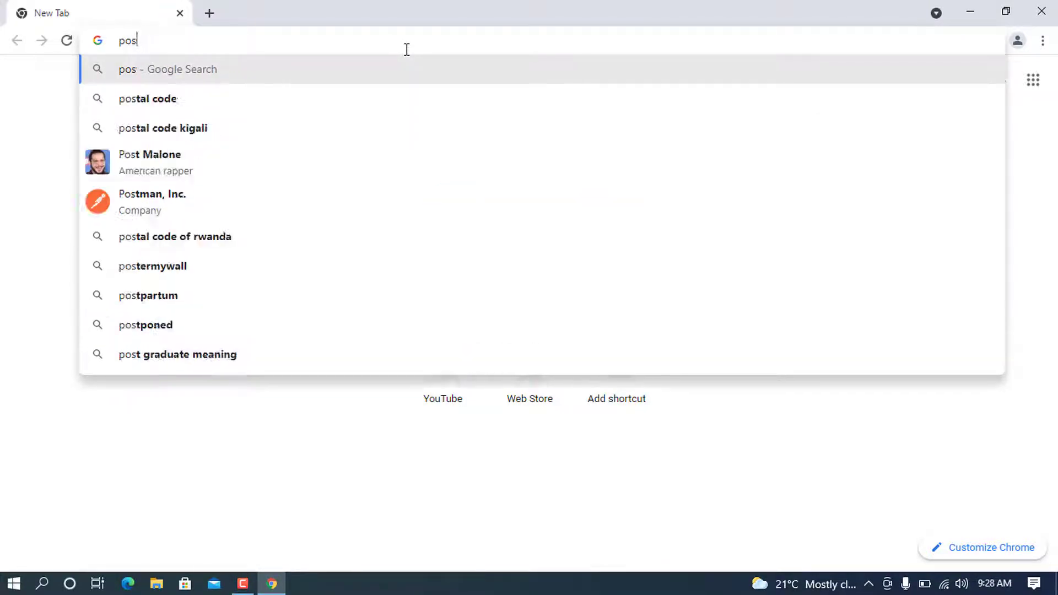
text(postm)
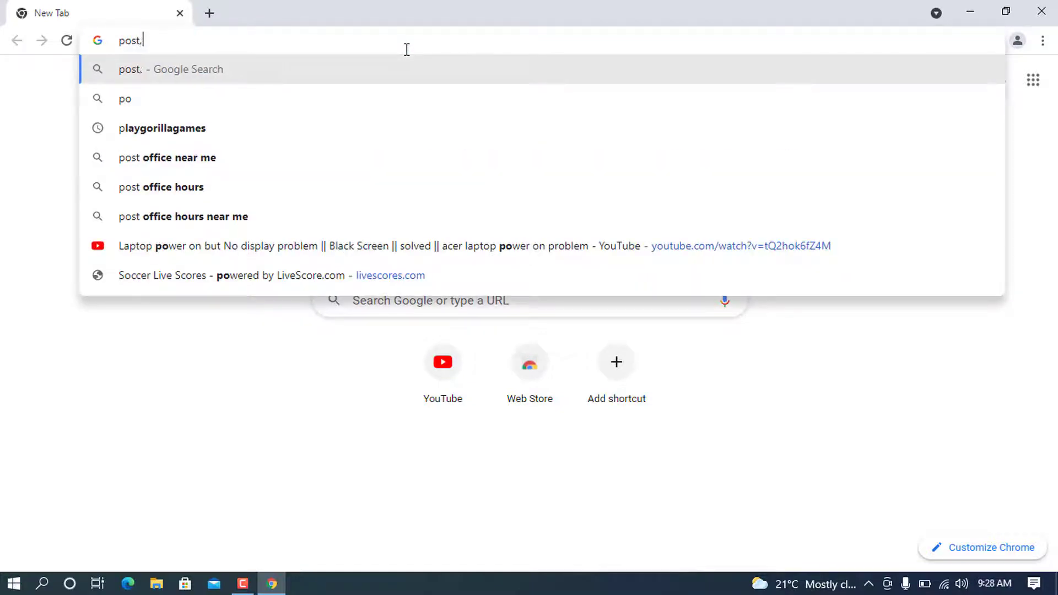
text(an)
key(Return)
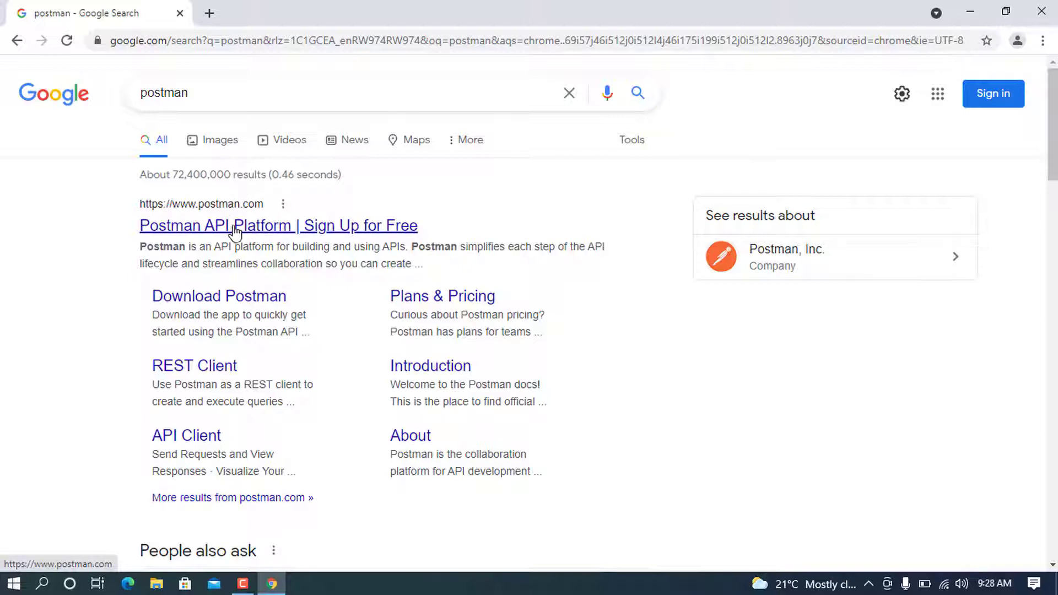
click(214, 226)
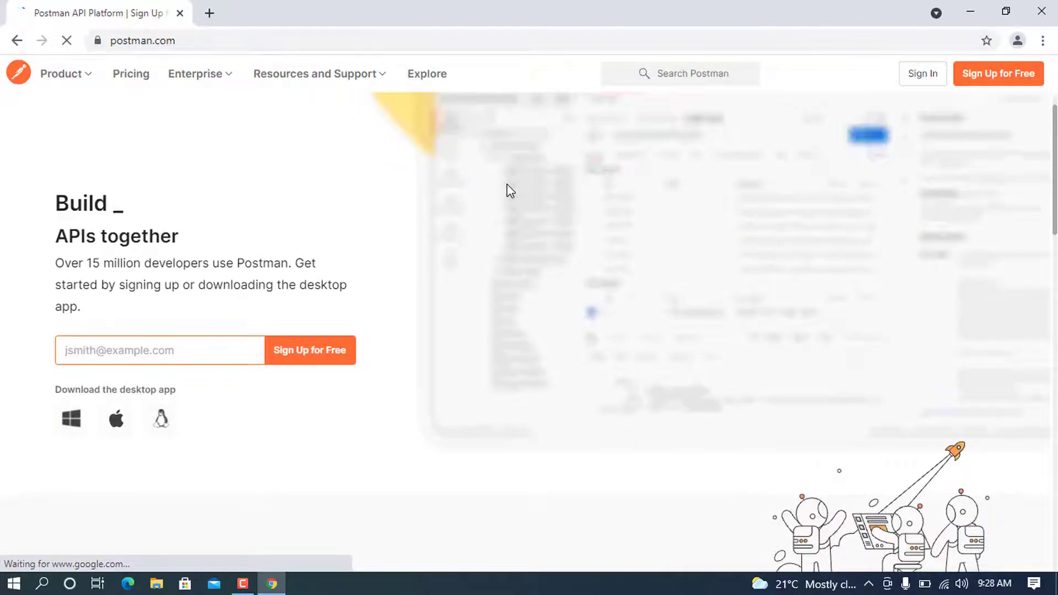
- Look over the Postman home page and open the download page for the Windows desktop app
scroll(511, 191, down, 1)
scroll(510, 191, up, 1)
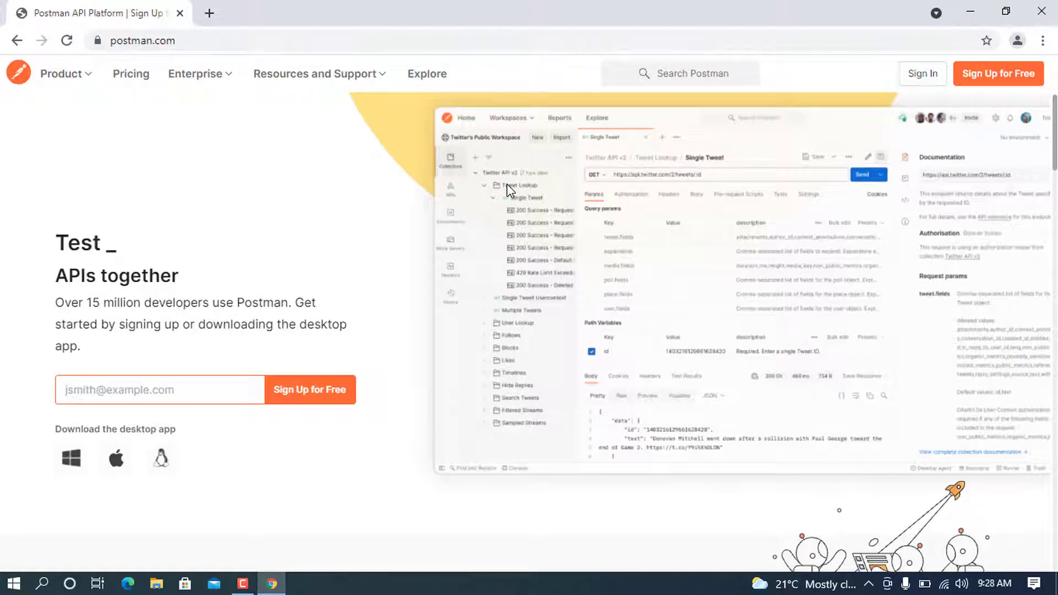
scroll(507, 189, down, 13)
scroll(505, 189, up, 4)
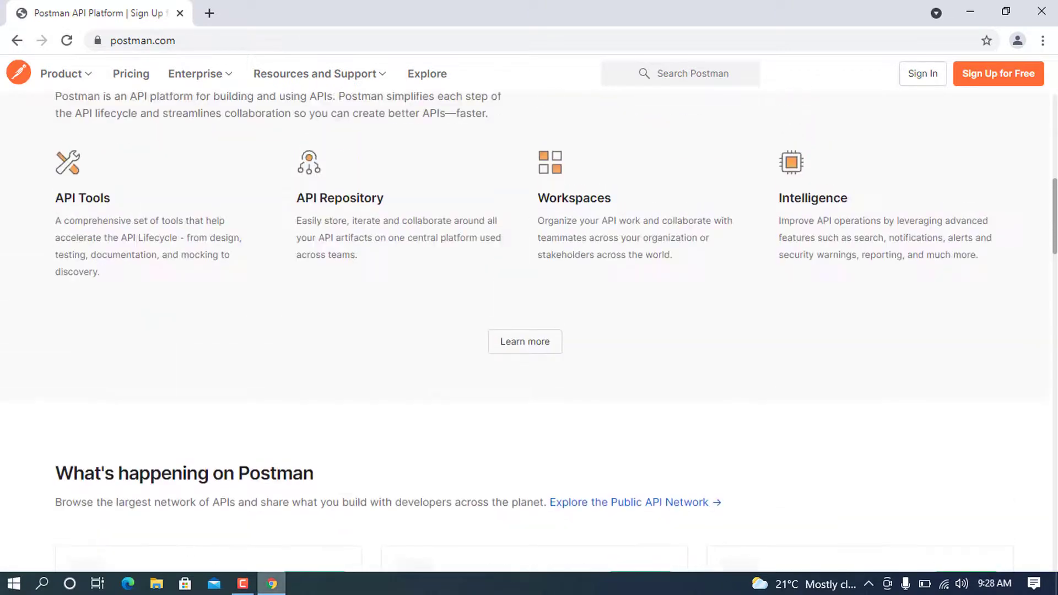
scroll(550, 293, up, 9)
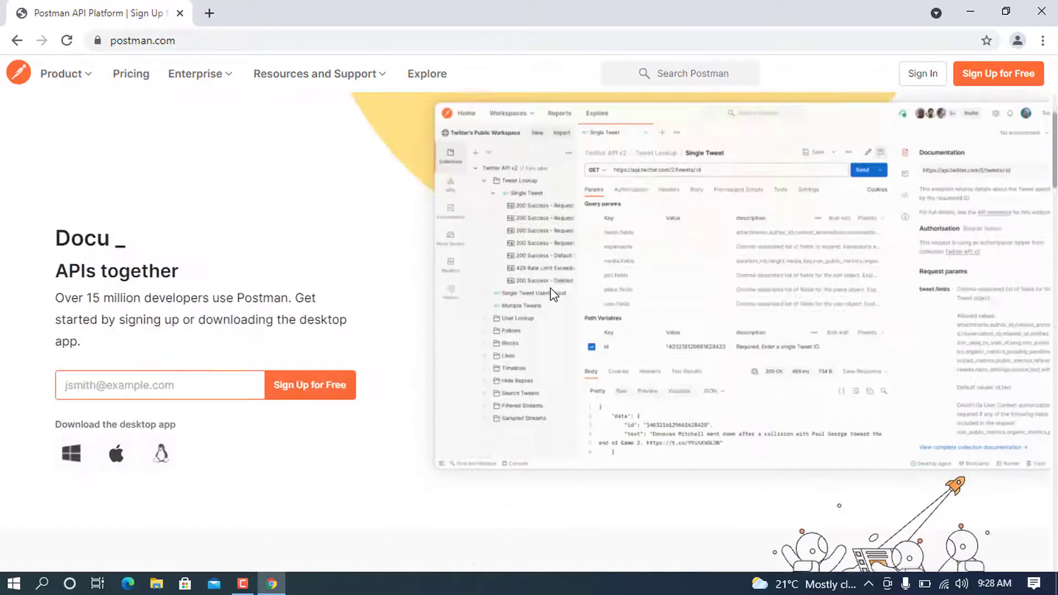
scroll(361, 268, down, 2)
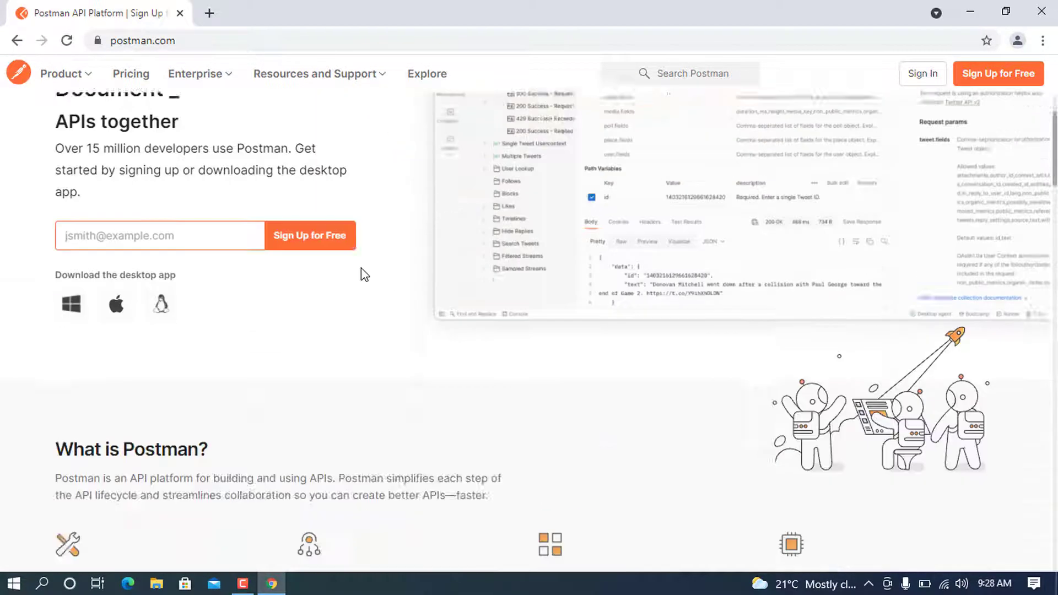
scroll(362, 268, down, 2)
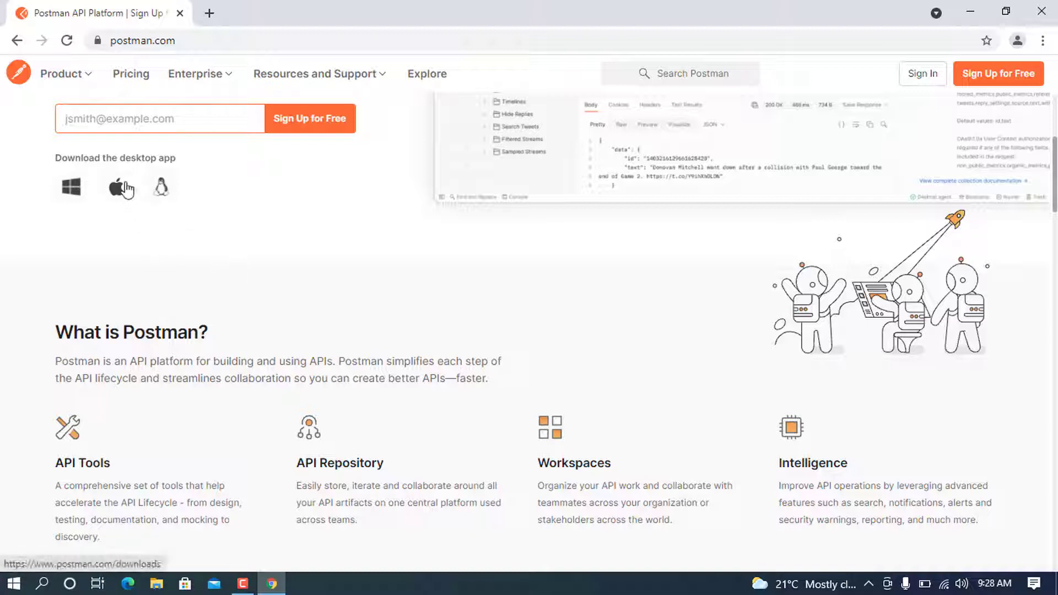
click(71, 189)
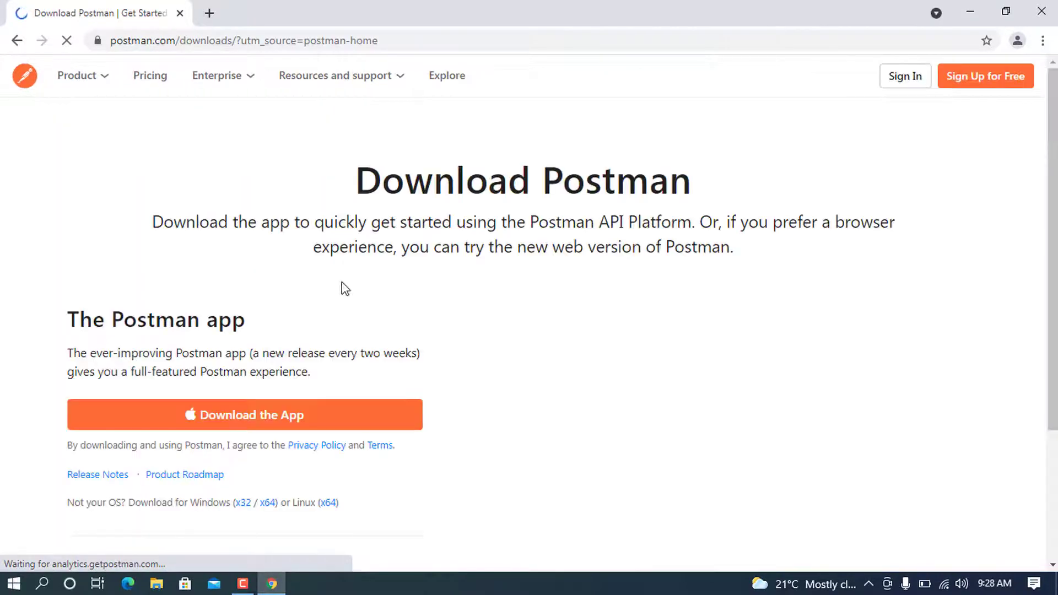
- Download the Windows 64-bit version of the Postman app
scroll(345, 288, down, 3)
scroll(345, 288, up, 3)
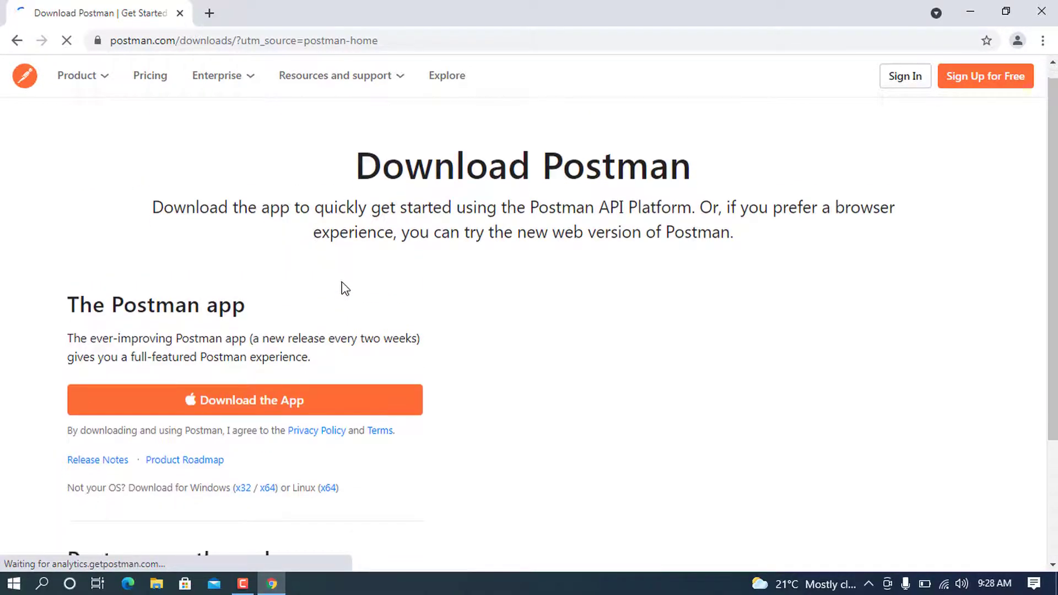
scroll(345, 288, down, 2)
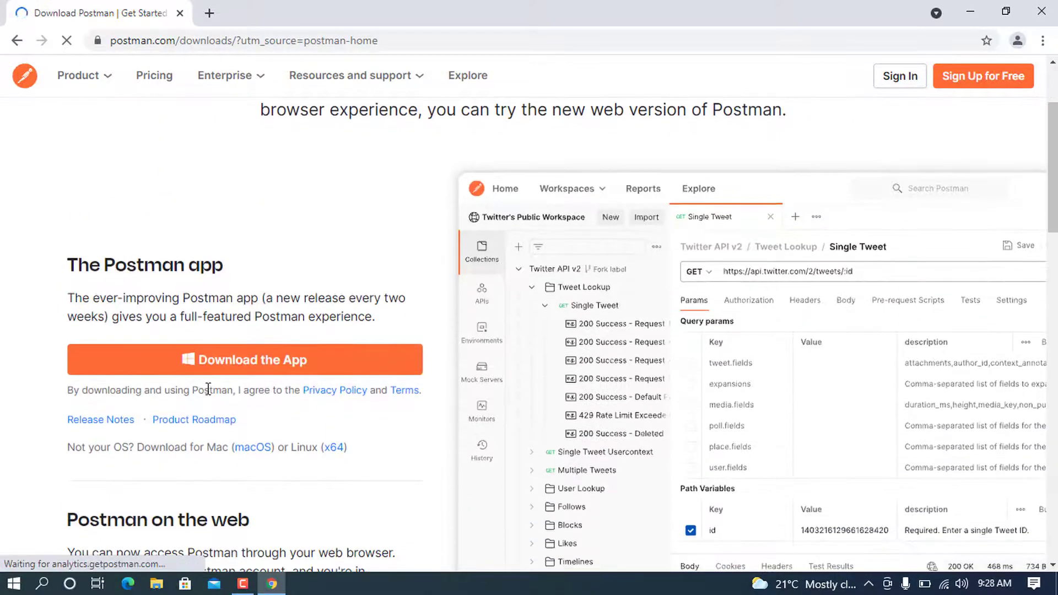
scroll(264, 347, down, 2)
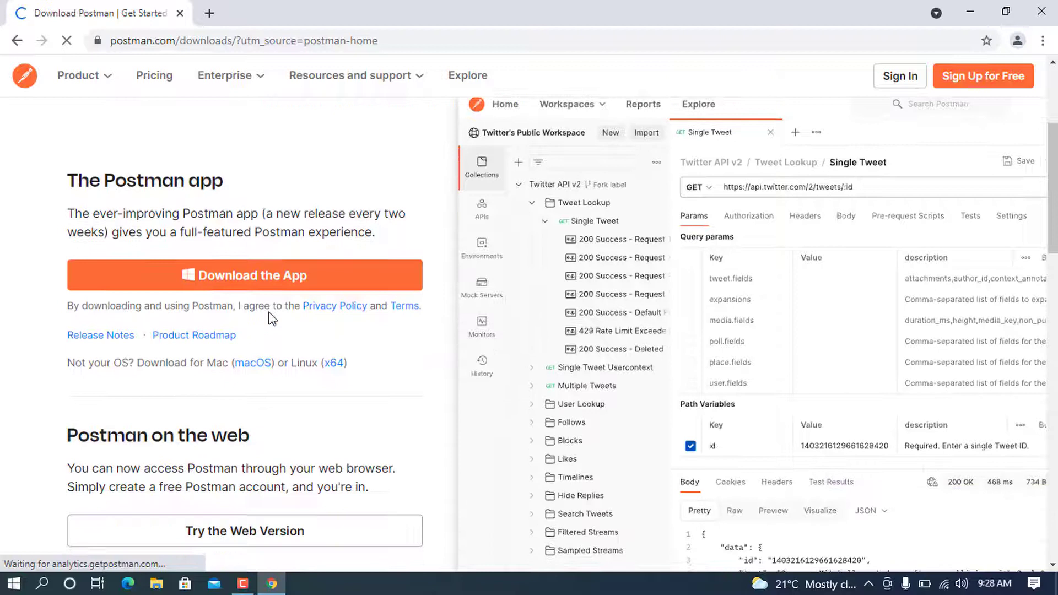
click(195, 276)
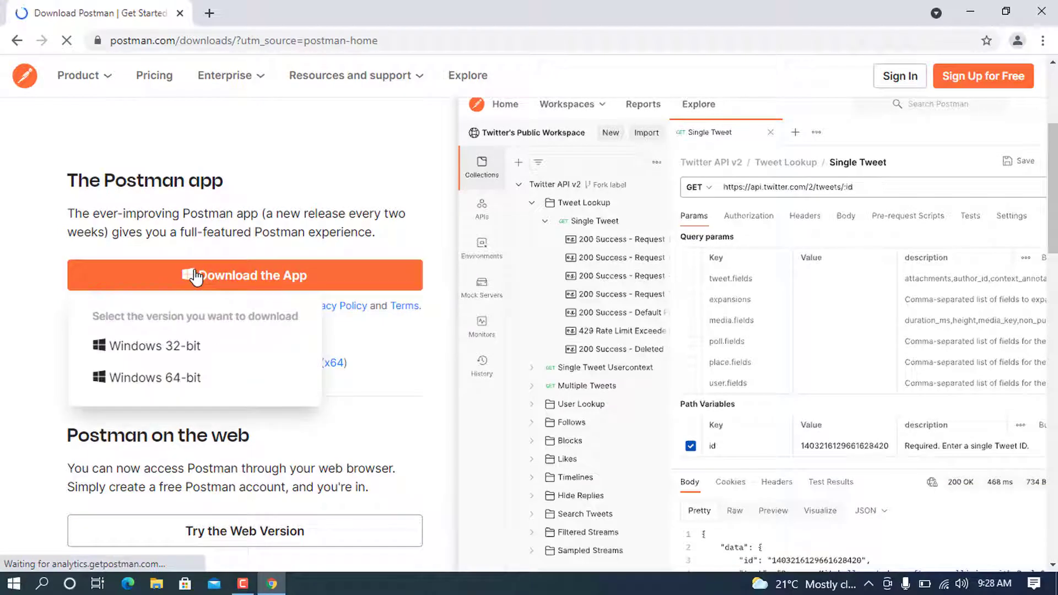
click(162, 385)
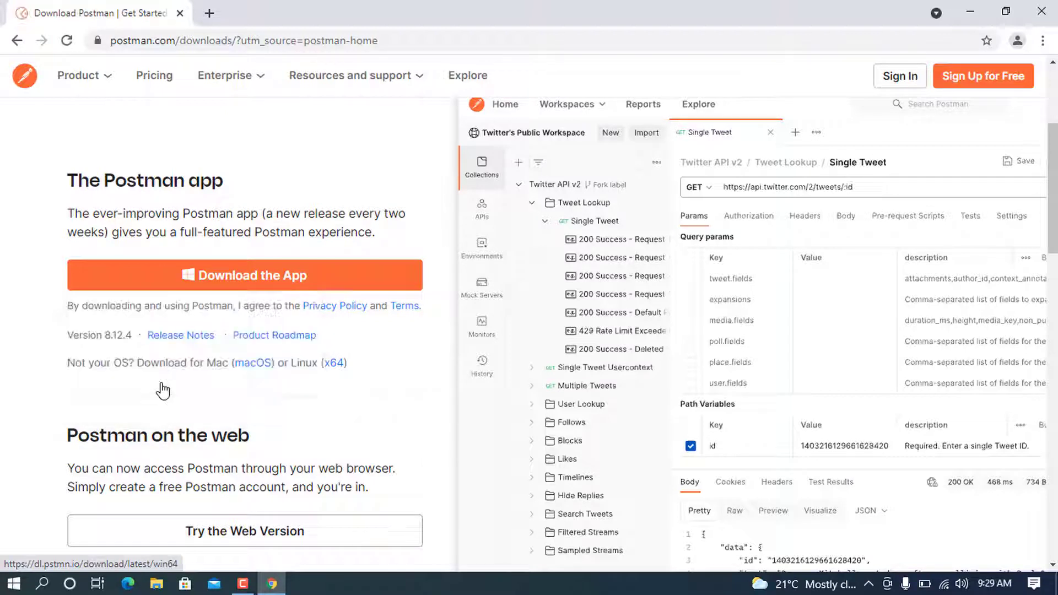
scroll(330, 182, down, 1)
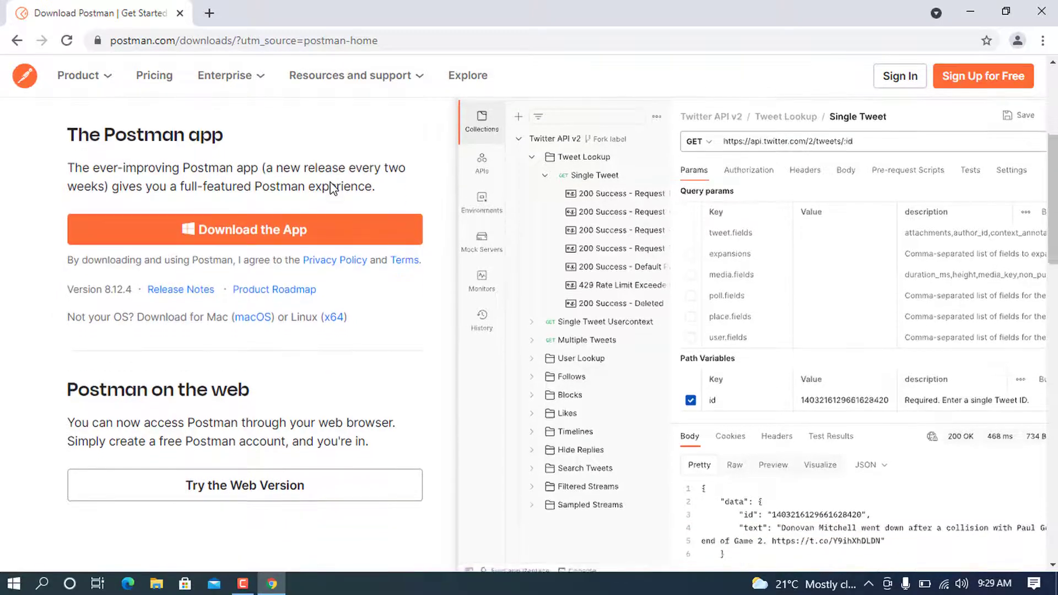
scroll(330, 183, down, 1)
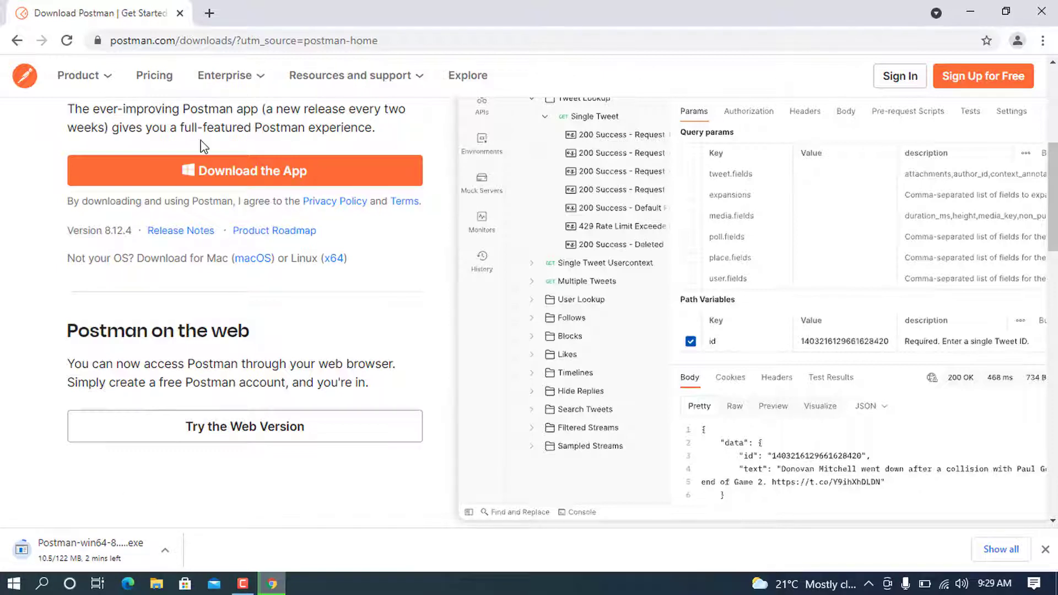
- Search for "temp mail" in a new browser tab and open the temp-mail.org site
click(213, 13)
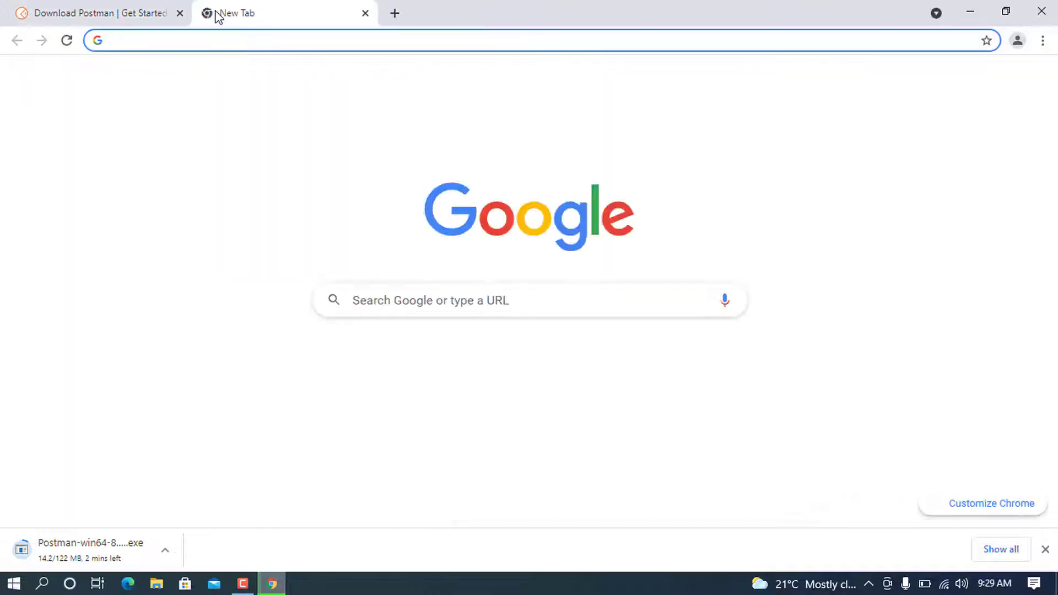
text(temp )
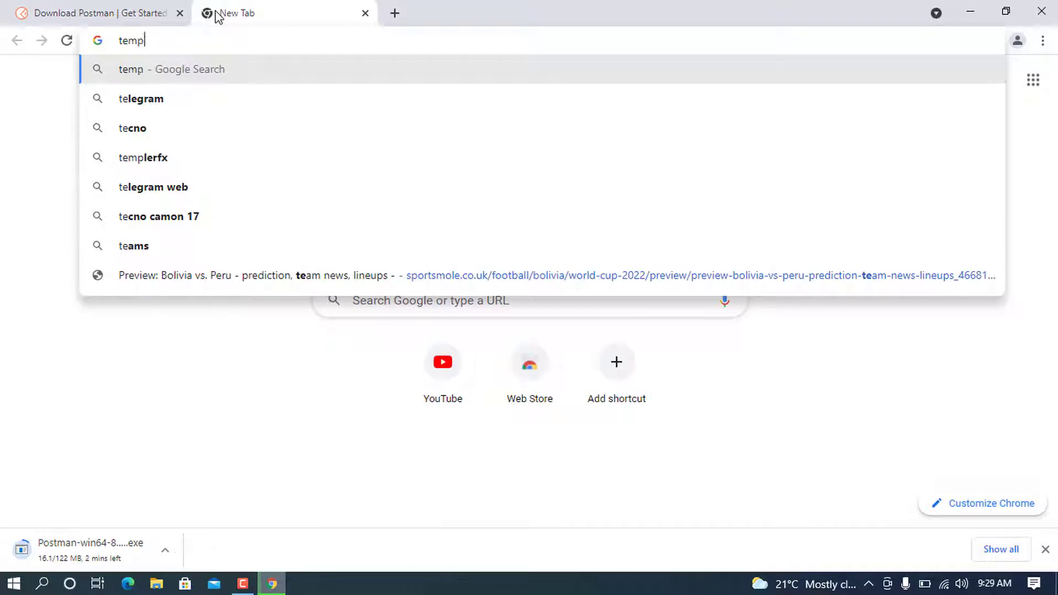
text(mail)
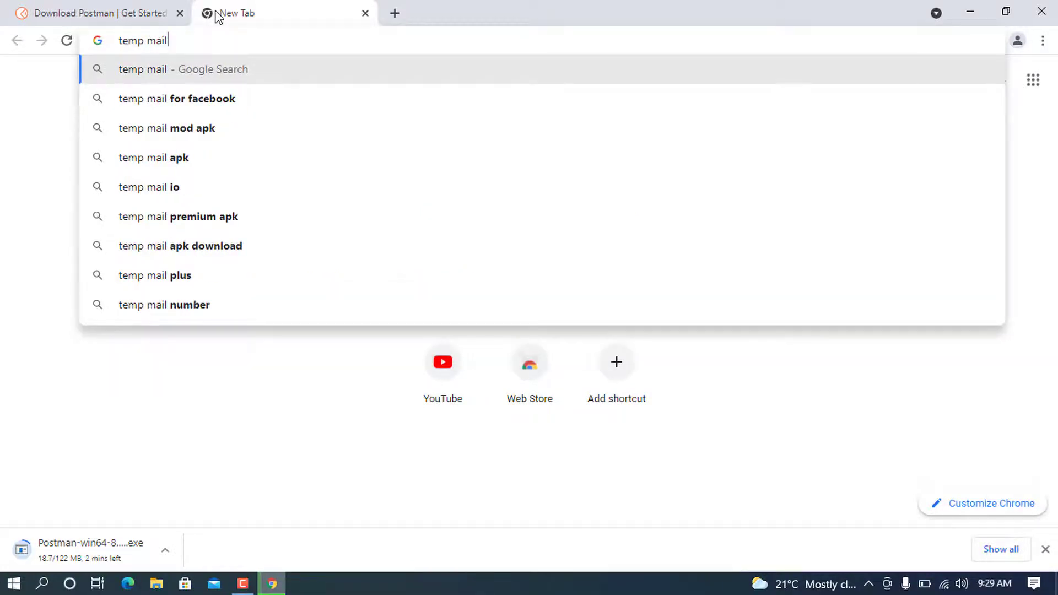
key(Return)
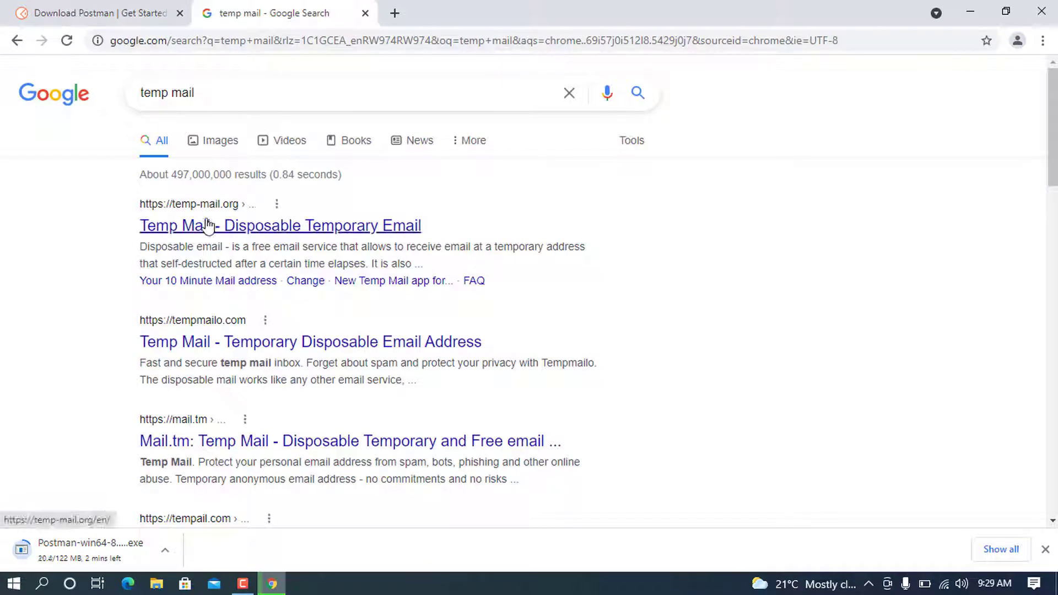
click(208, 226)
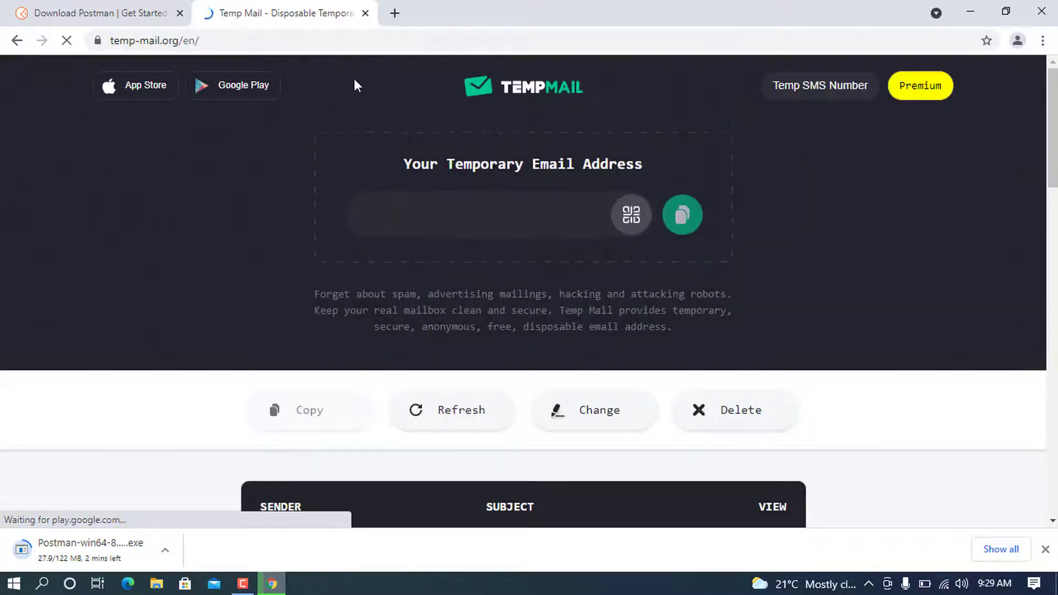
- Return to the Postman download page and open the free account sign-up form
click(150, 8)
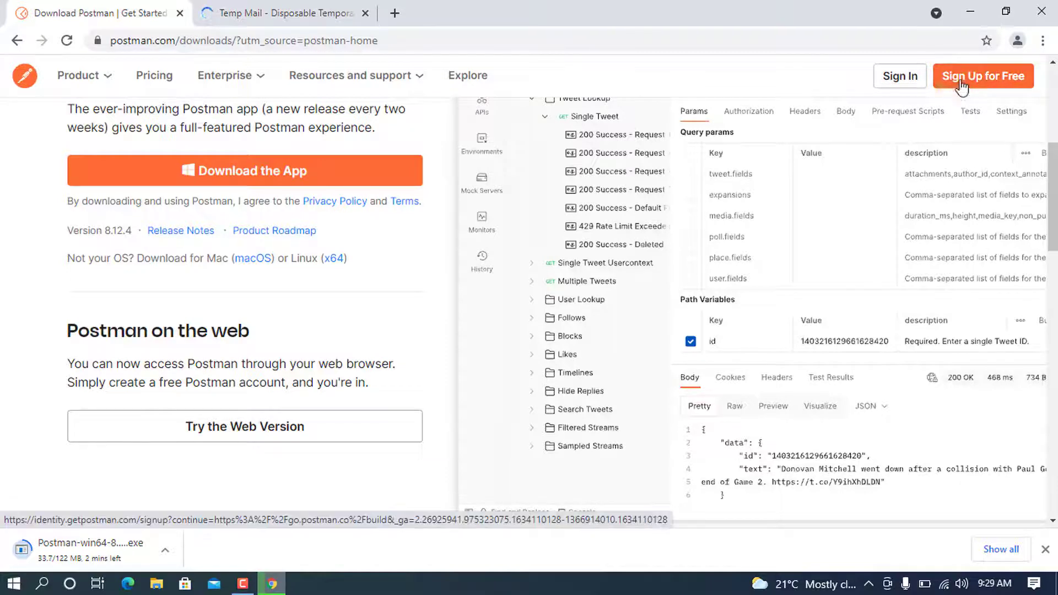
click(973, 79)
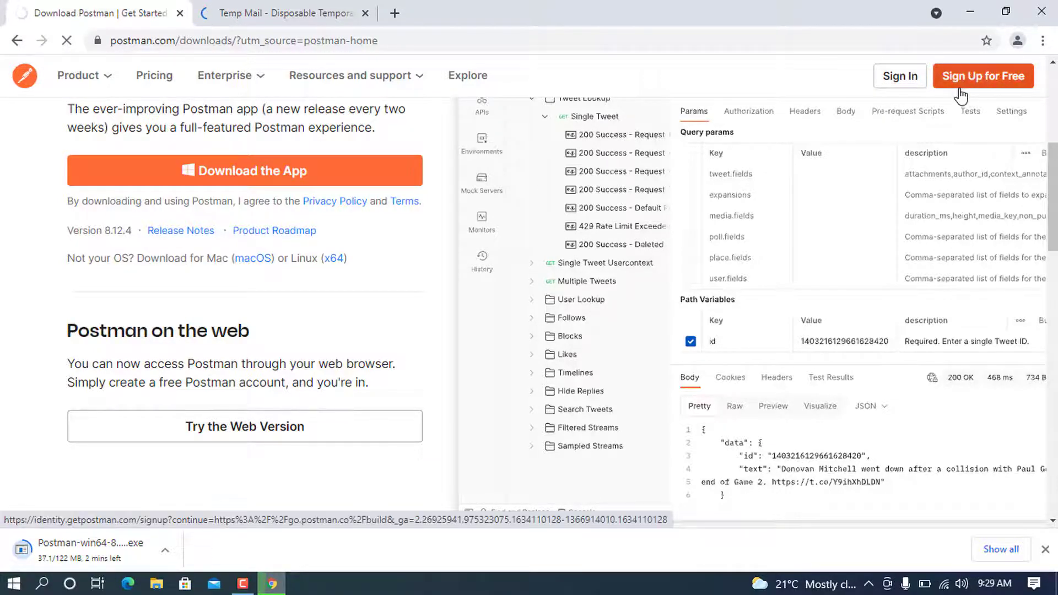
scroll(214, 214, down, 5)
scroll(215, 212, up, 2)
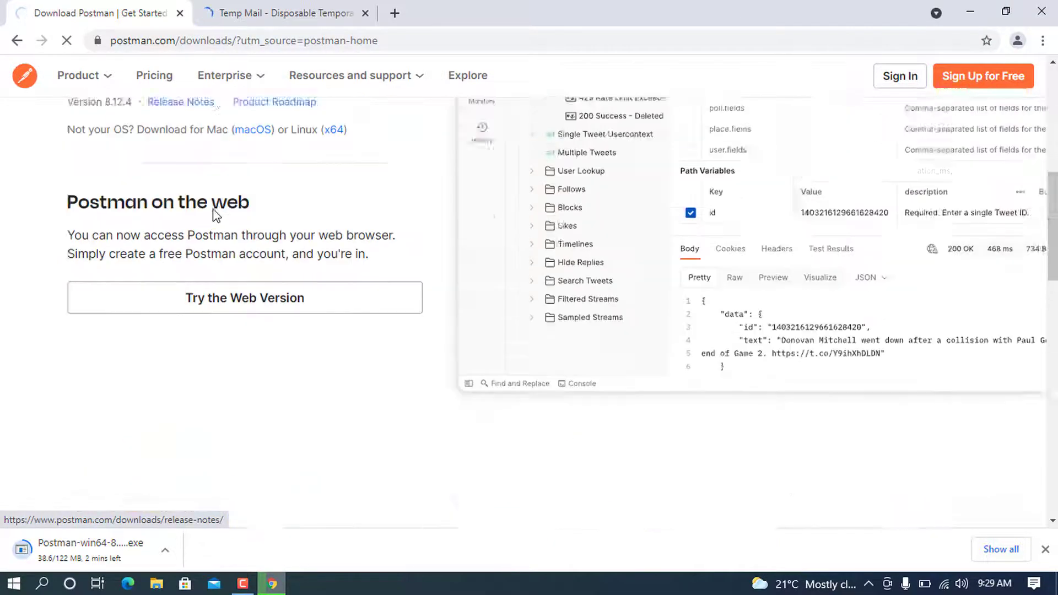
scroll(214, 214, down, 1)
scroll(213, 213, up, 3)
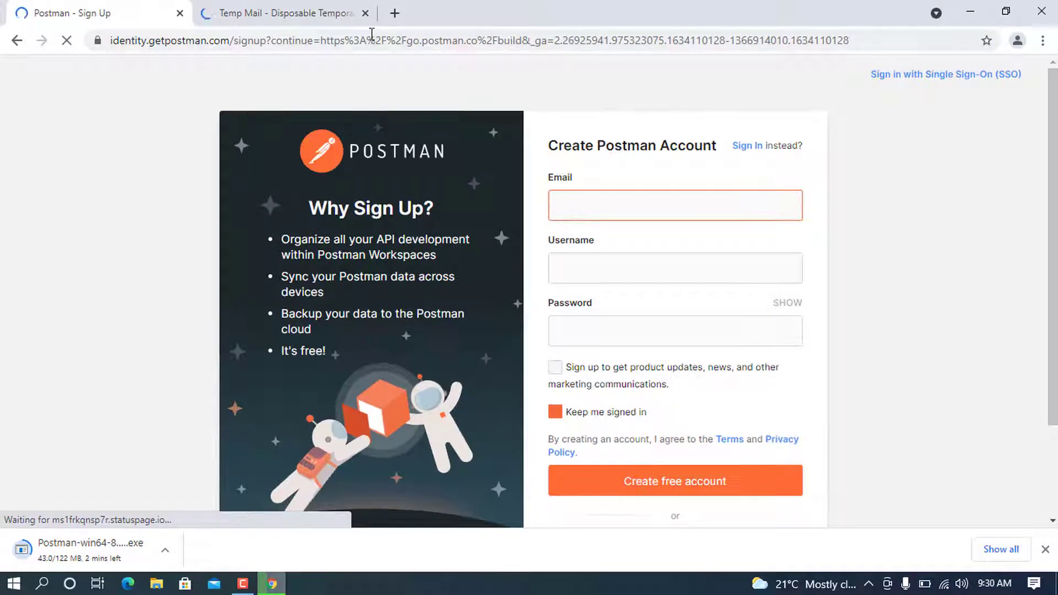
- Copy the temporary email address from Temp Mail and paste it into the email field of the Postman sign-up form
click(255, 7)
drag(519, 214, 356, 215)
key(ctrl+c)
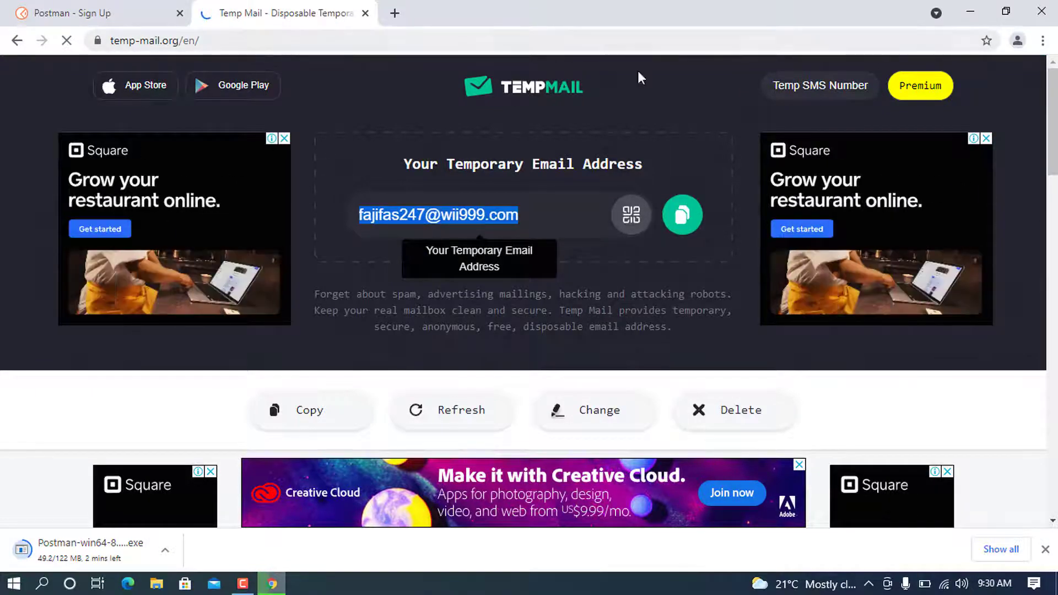
click(108, 13)
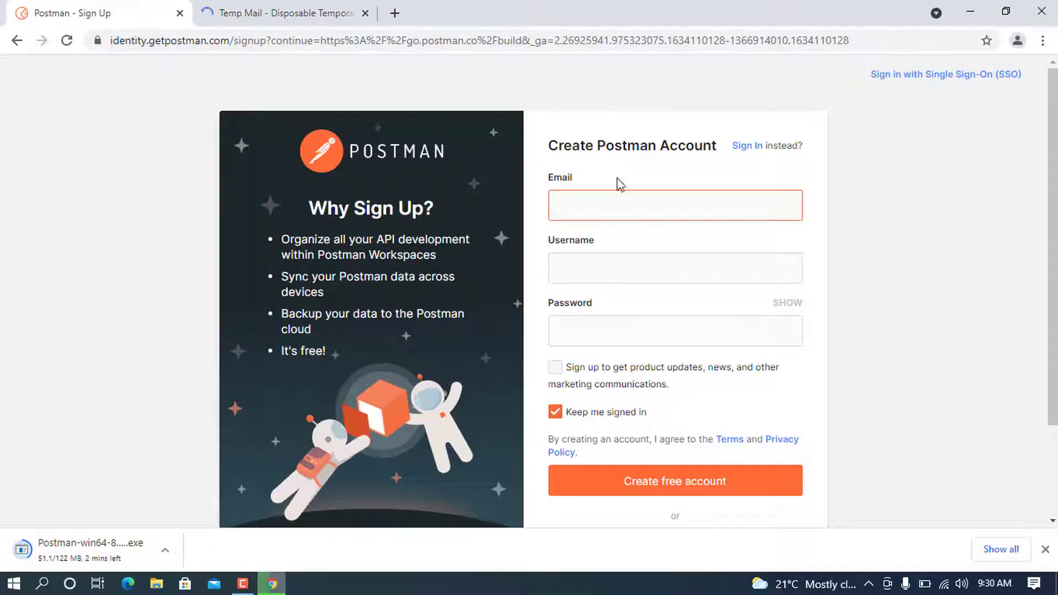
click(613, 204)
key(ctrl+v)
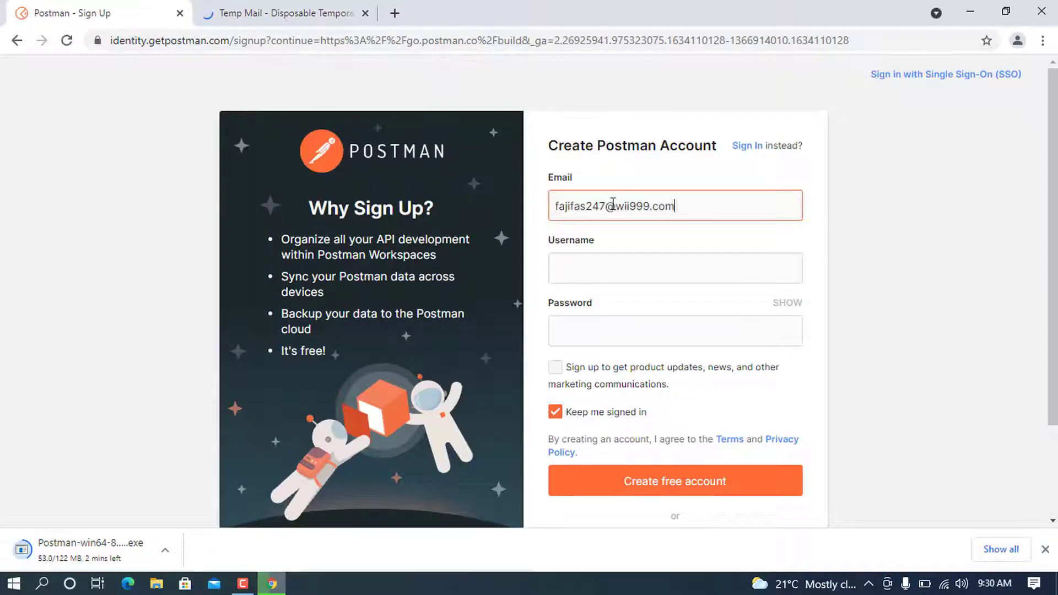
- Set the username to HanoMedia, enter the account password, and submit the form to create the free account
click(640, 263)
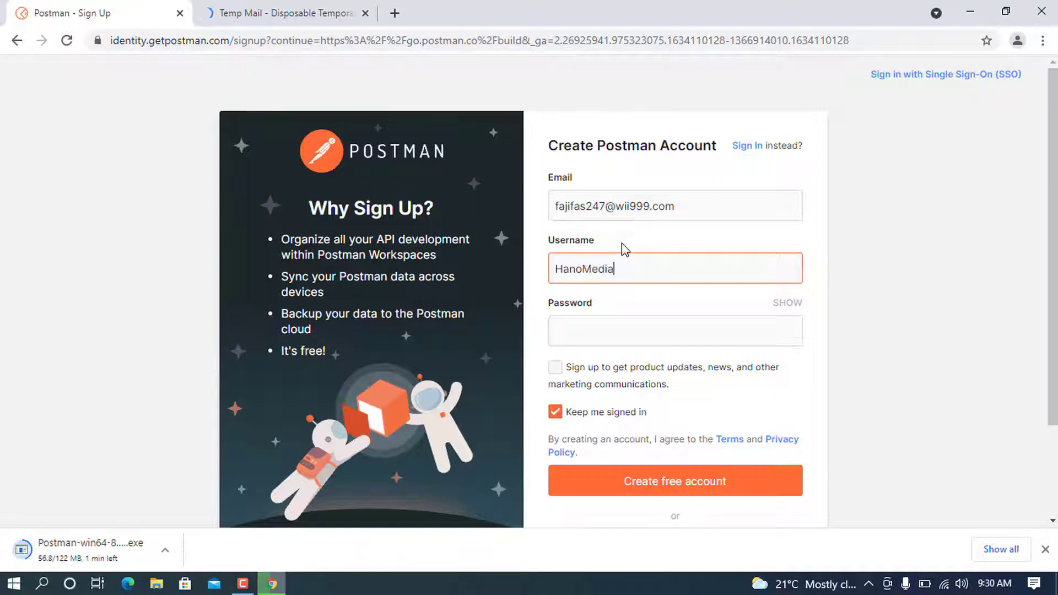
click(570, 339)
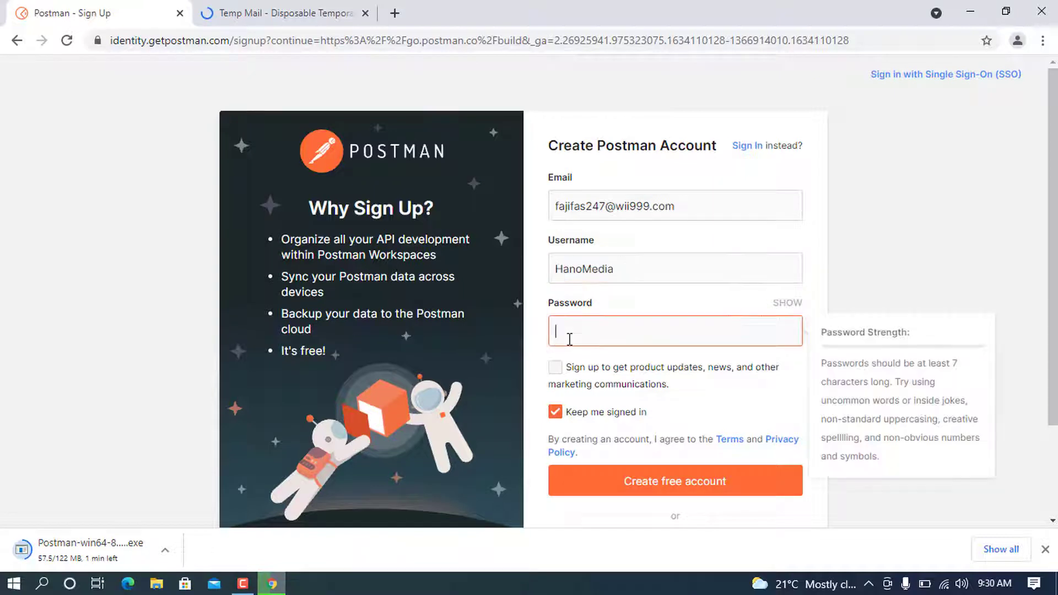
text(•)
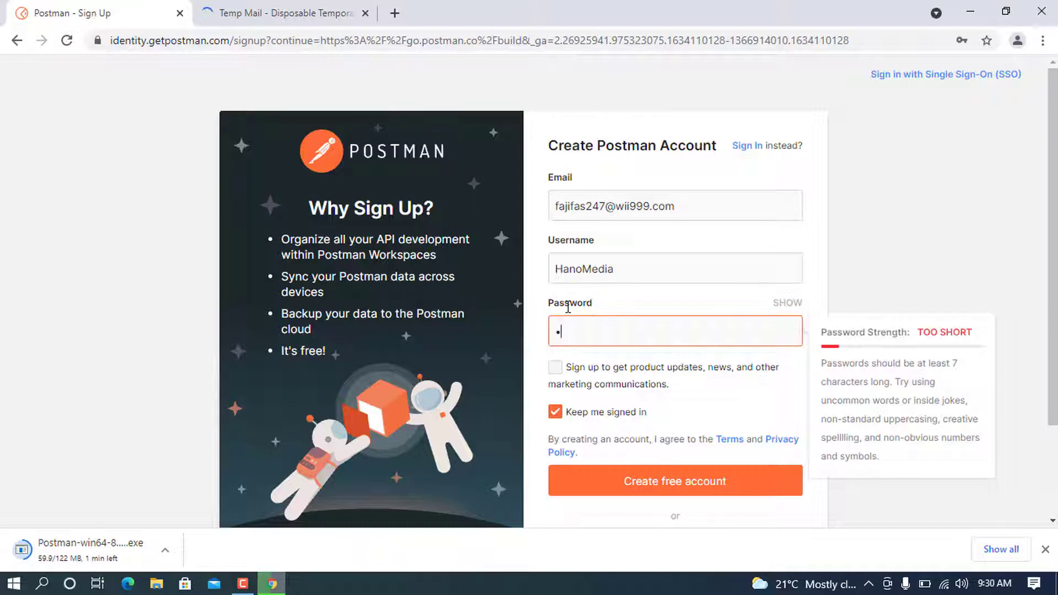
text(••••••)
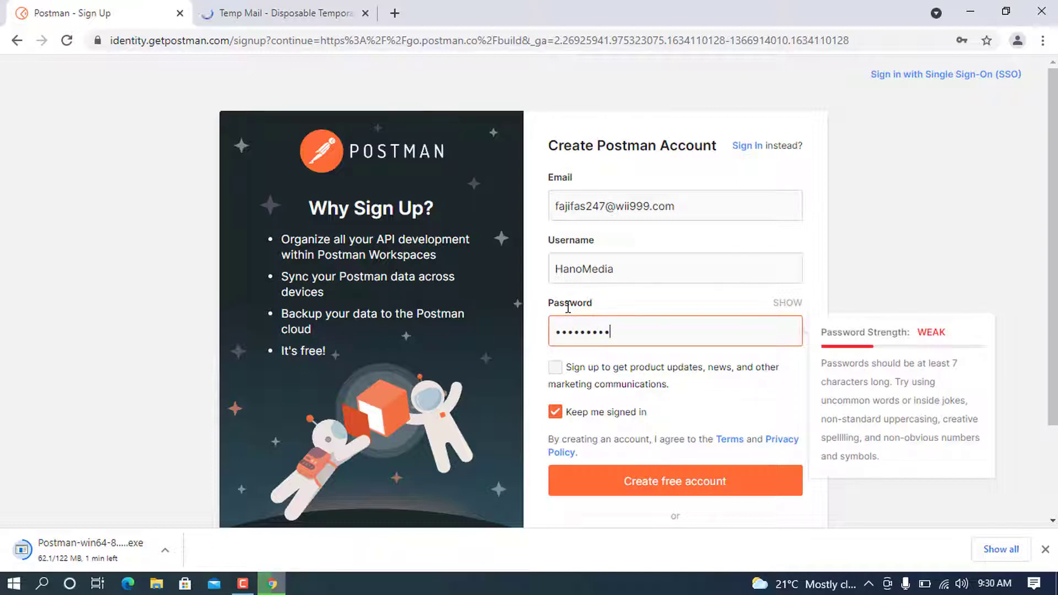
text(•••)
scroll(739, 403, down, 1)
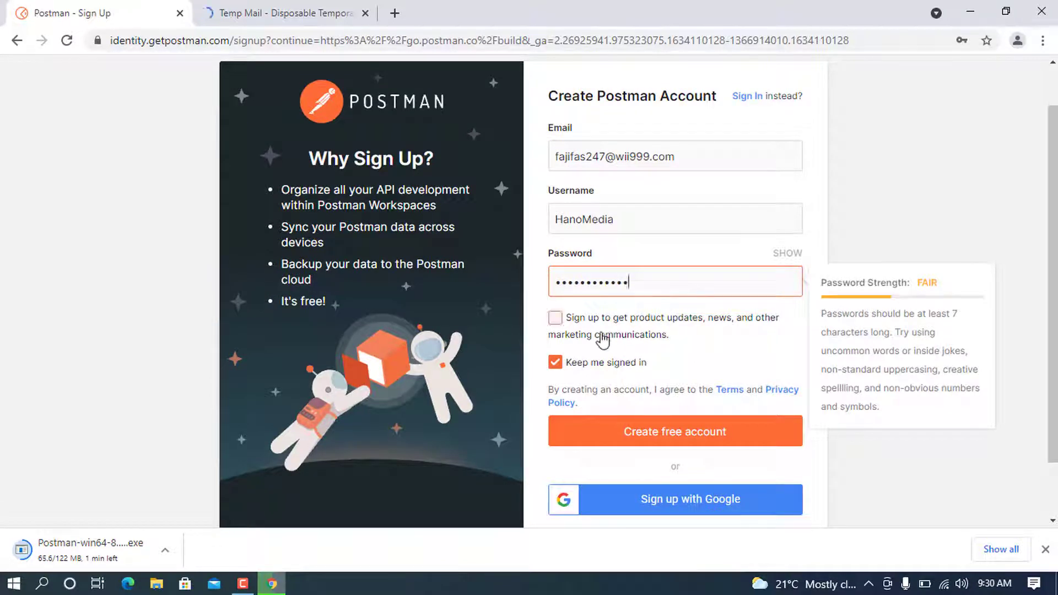
scroll(659, 292, down, 1)
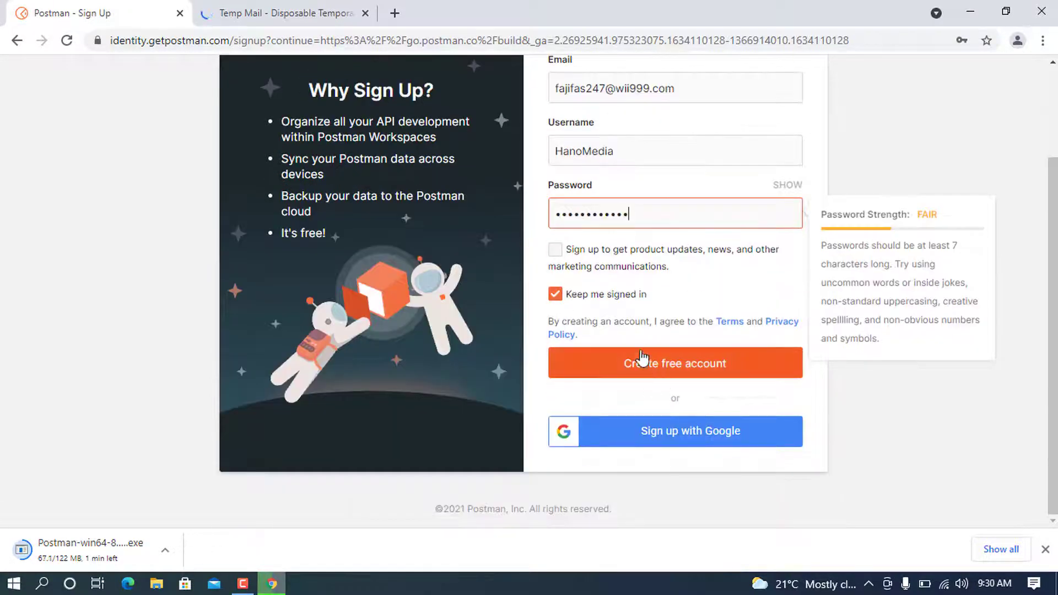
click(670, 367)
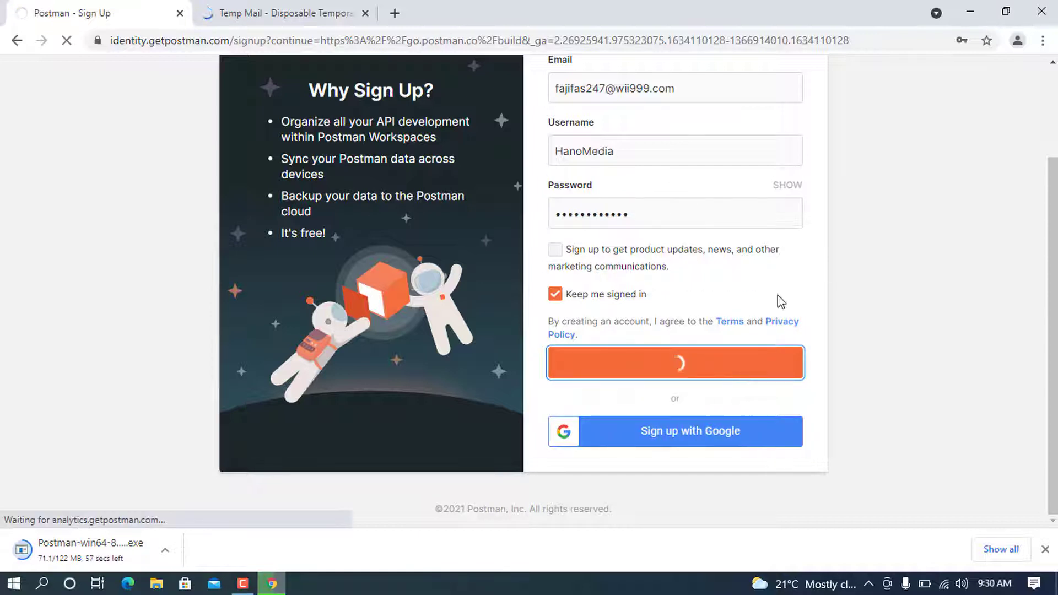
scroll(780, 299, up, 1)
scroll(803, 219, down, 1)
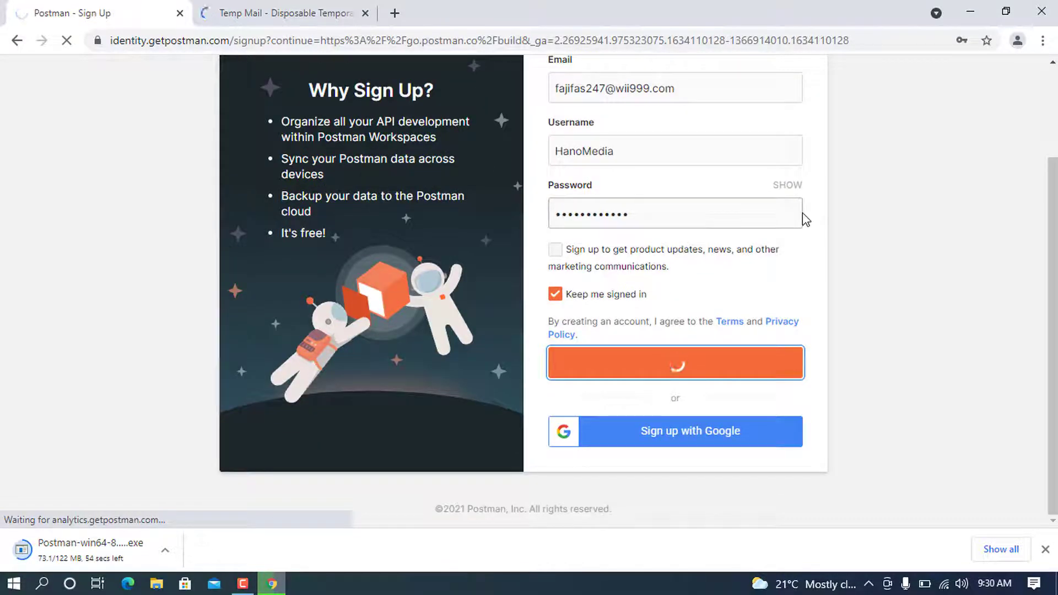
scroll(777, 347, up, 2)
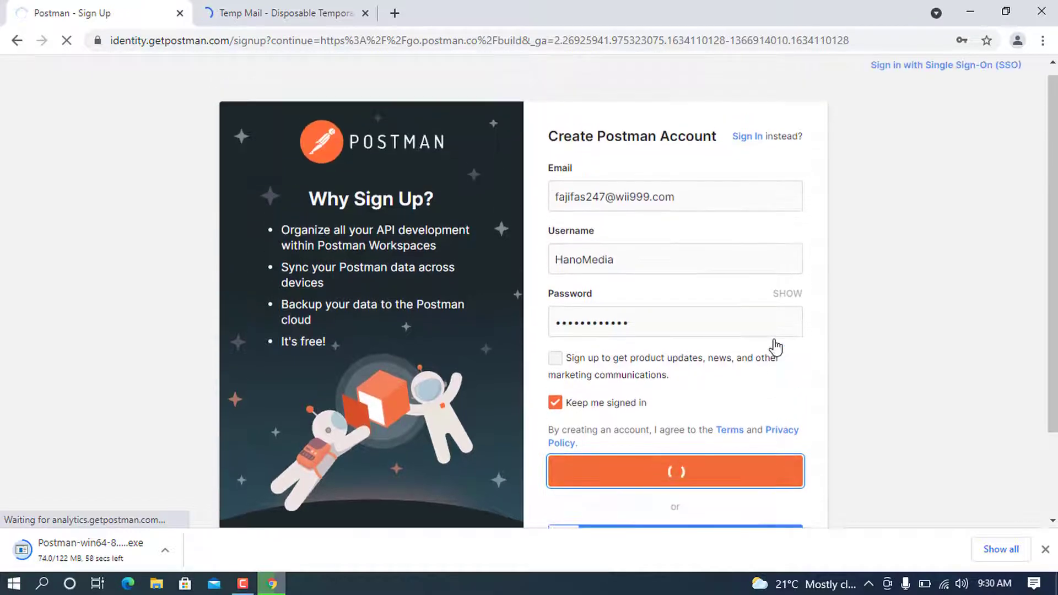
scroll(779, 331, down, 2)
scroll(868, 182, up, 2)
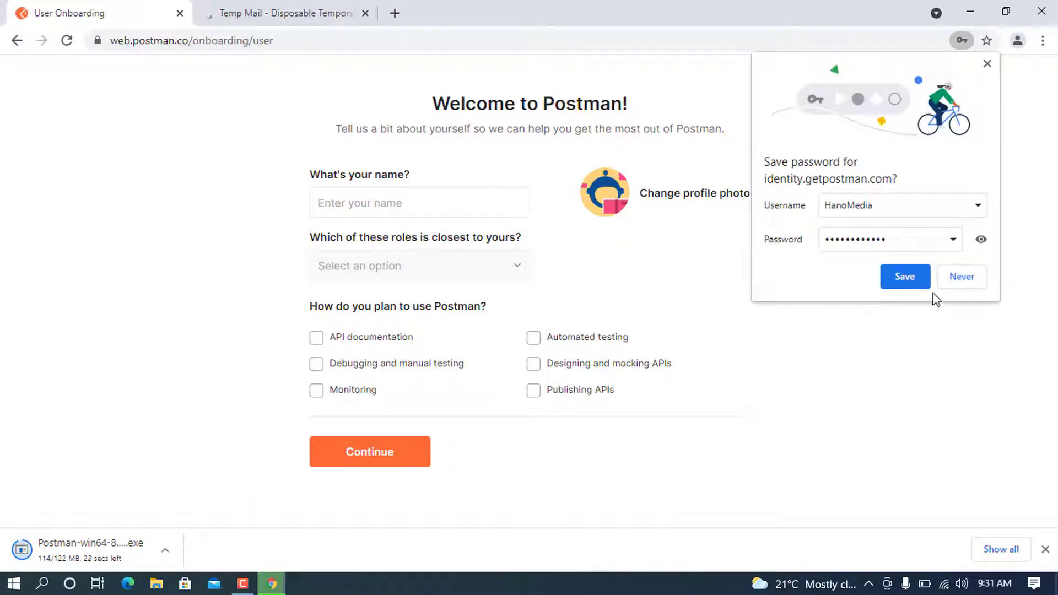
- Decline saving the password, and fill in the onboarding form with the name Hano Media and the role Fullstack Developer
click(972, 276)
click(426, 200)
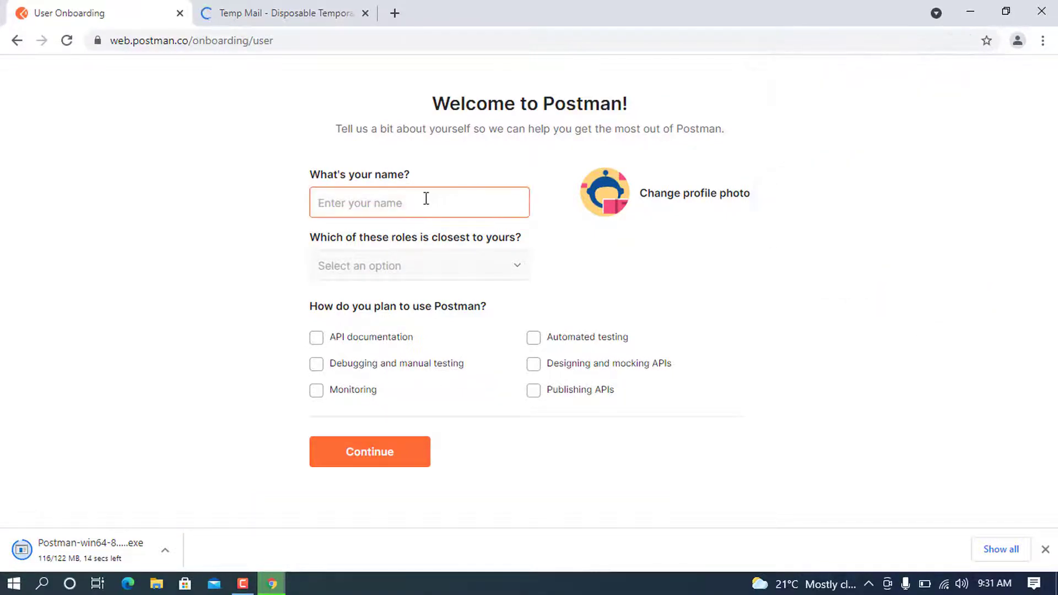
text(Hano Media)
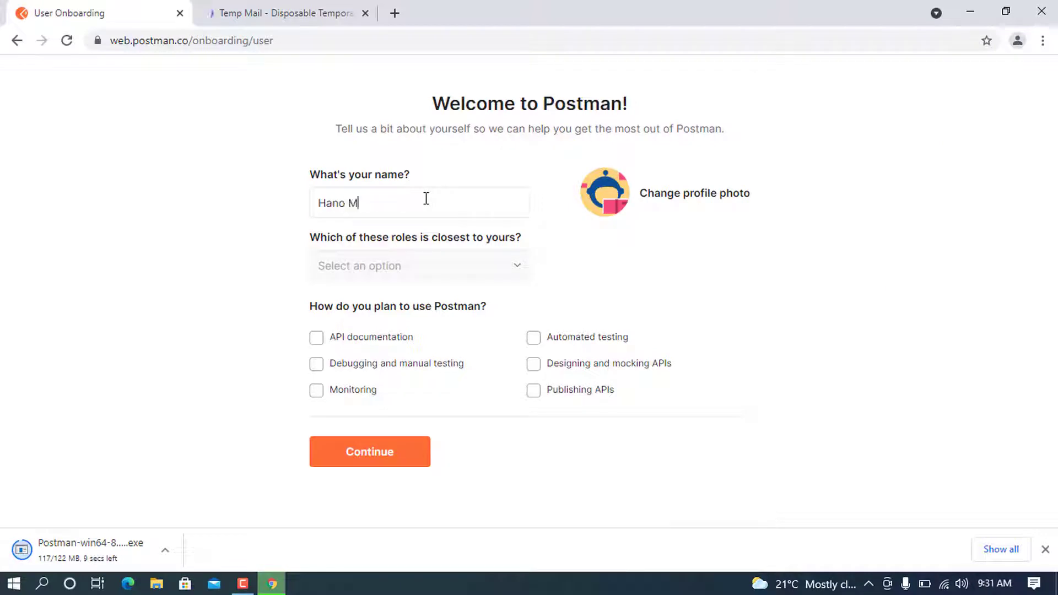
click(444, 265)
click(725, 196)
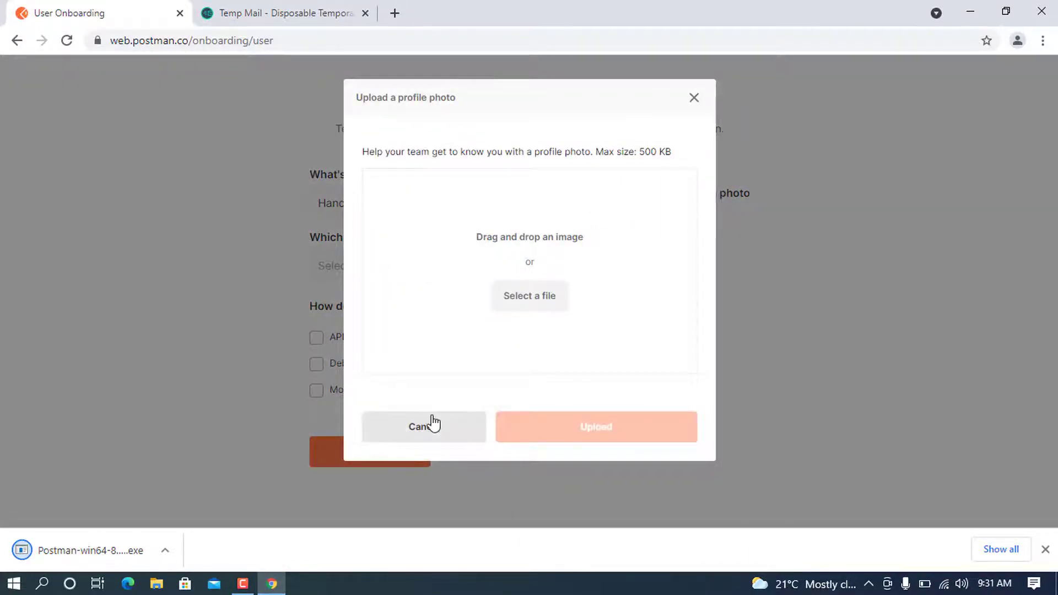
click(431, 424)
click(523, 279)
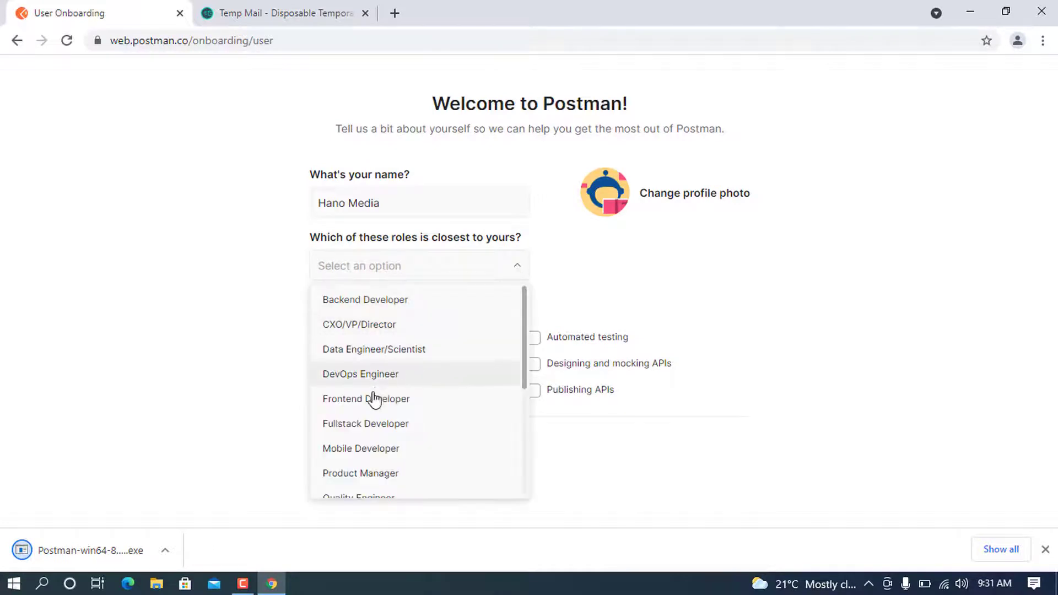
click(385, 433)
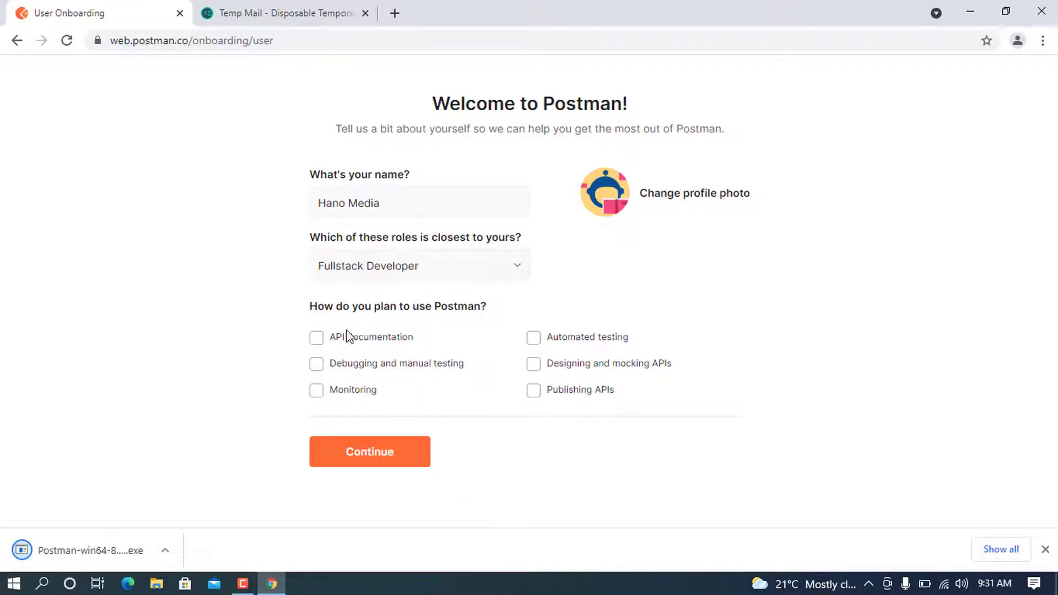
- Choose API documentation, Debugging and manual testing, Monitoring, Designing and mocking APIs, and Publishing APIs as planned uses and continue
click(325, 341)
click(325, 366)
click(319, 391)
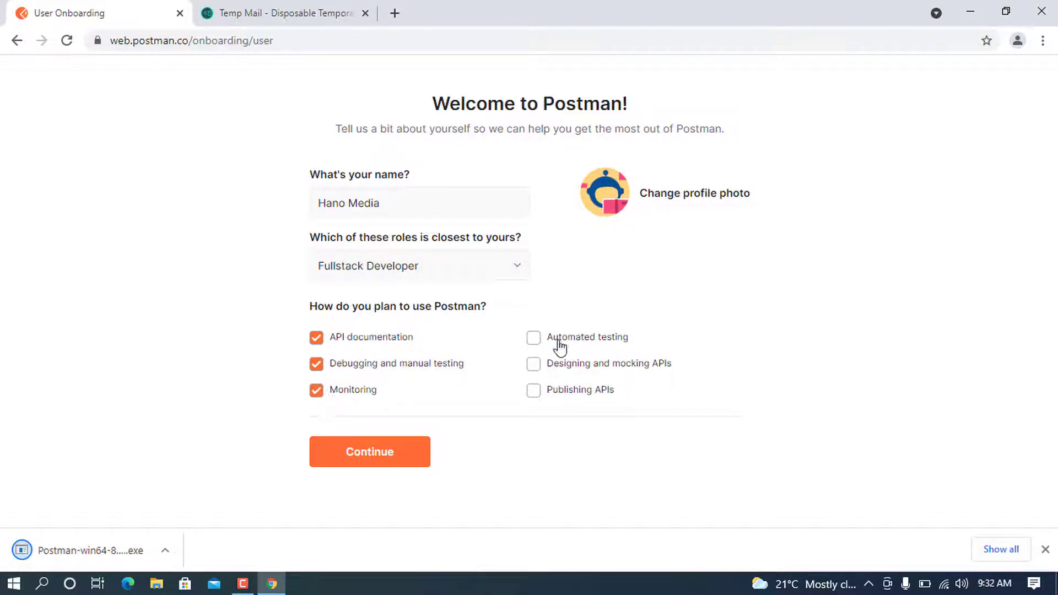
click(533, 369)
click(533, 393)
click(393, 465)
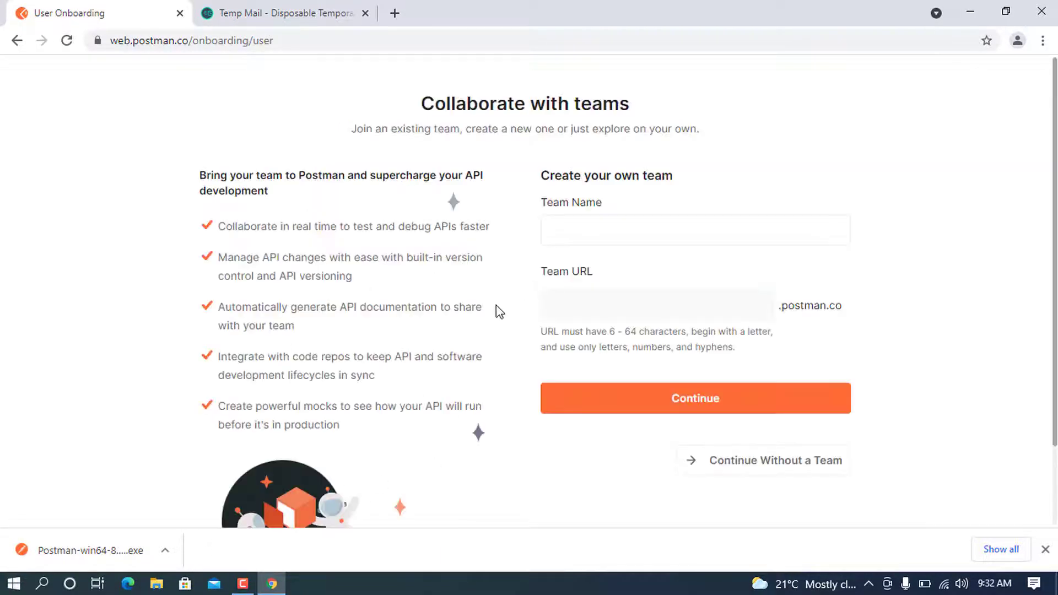
- Skip creating a team and continue the Postman onboarding without one
click(630, 221)
scroll(546, 303, down, 2)
scroll(548, 239, up, 1)
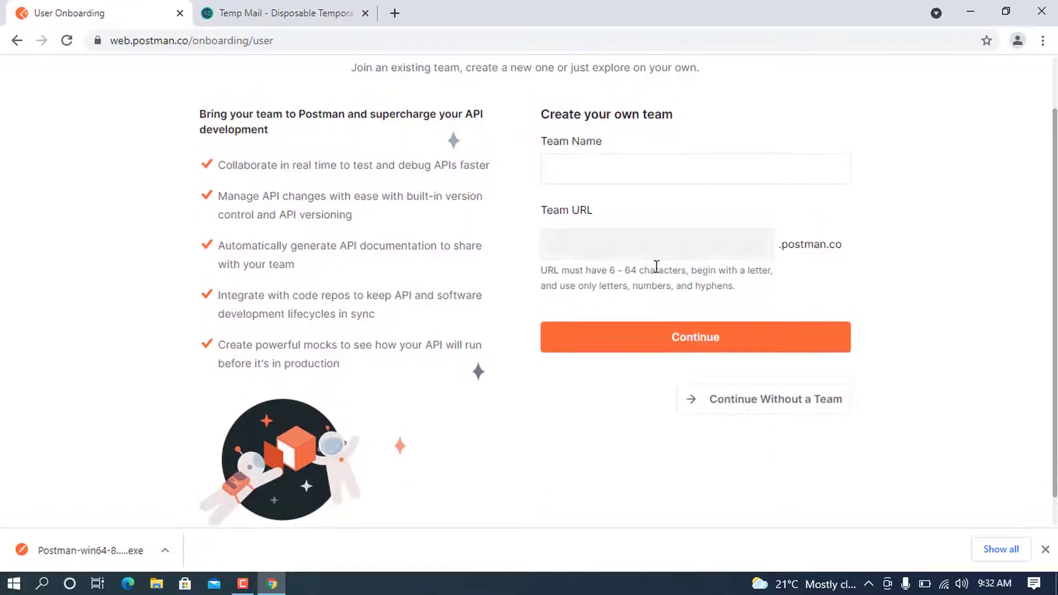
scroll(657, 268, up, 1)
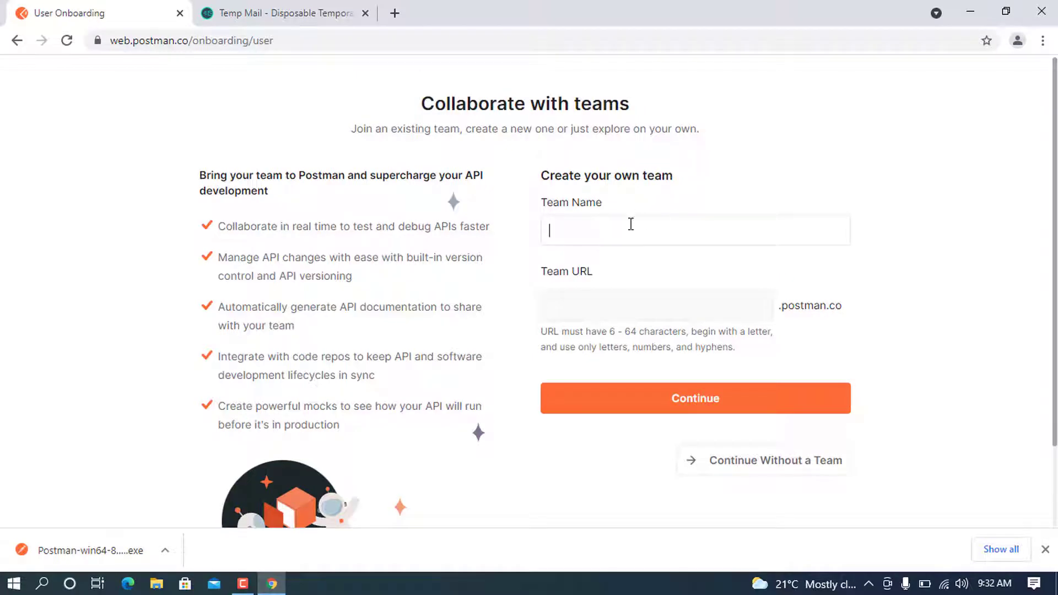
scroll(652, 278, down, 2)
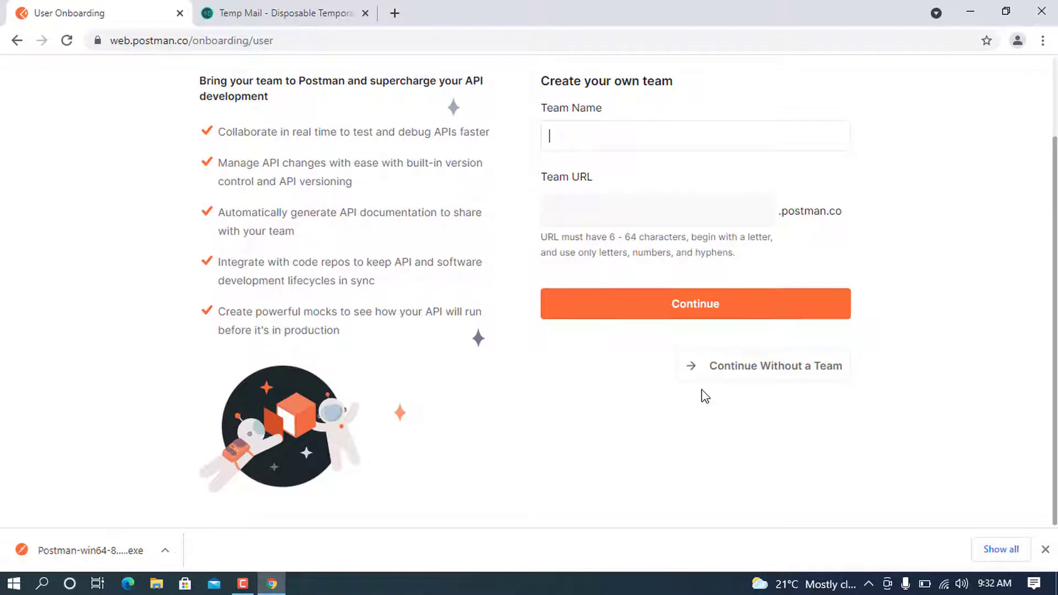
click(756, 370)
scroll(528, 186, up, 1)
scroll(528, 186, up, 1)
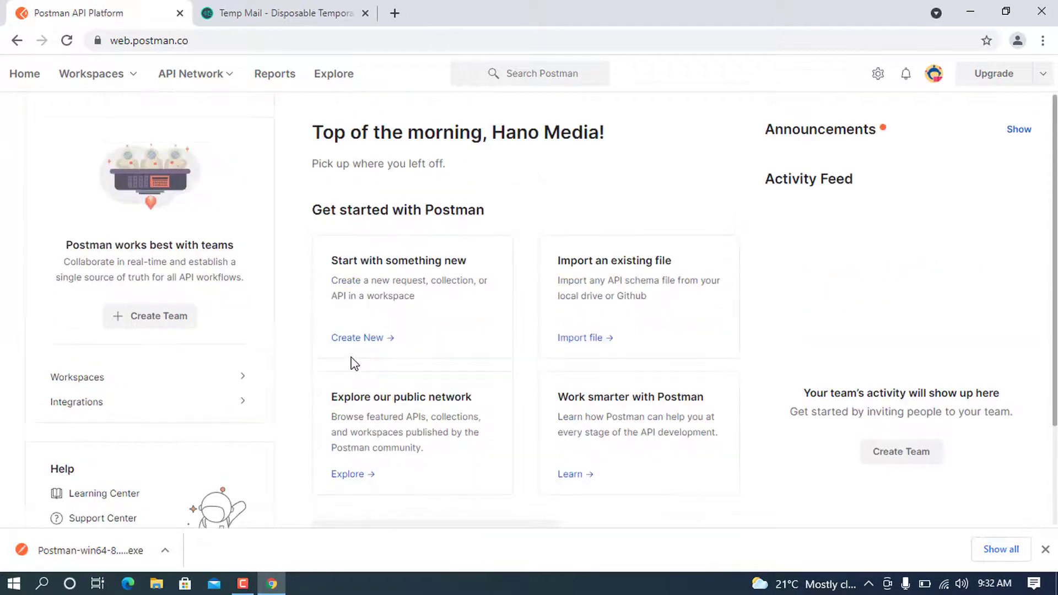
- Open the Postman Team activation message in the Temp Mail inbox and confirm the email address from it
click(298, 8)
scroll(395, 286, down, 5)
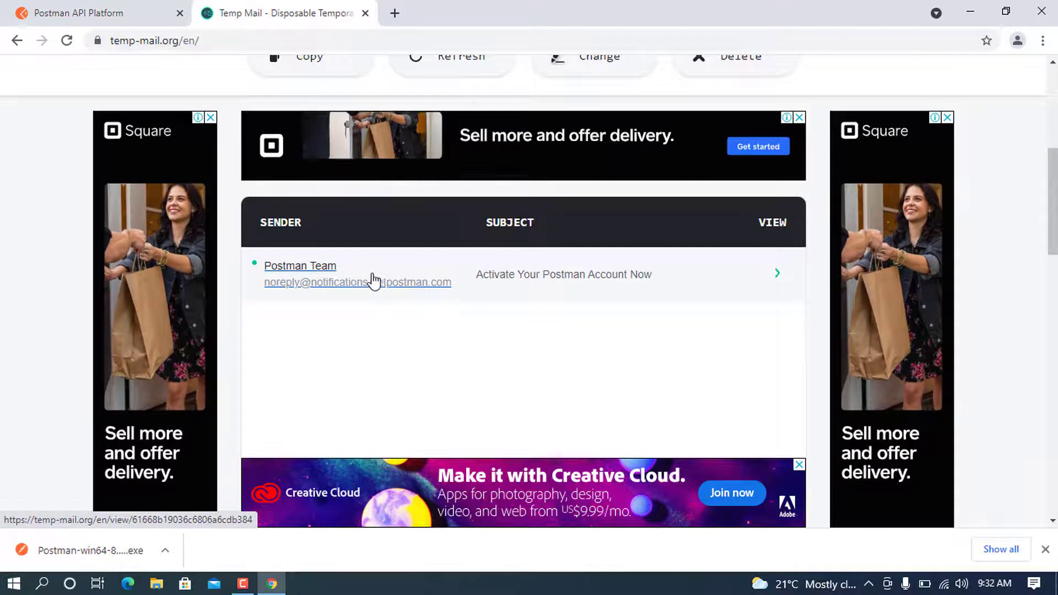
click(546, 276)
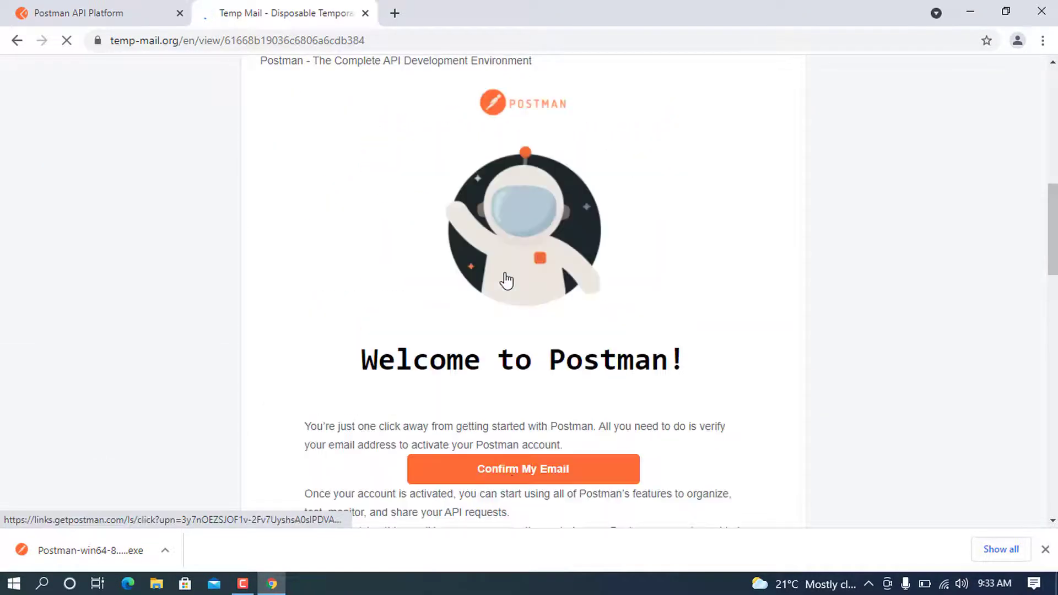
scroll(596, 393, down, 1)
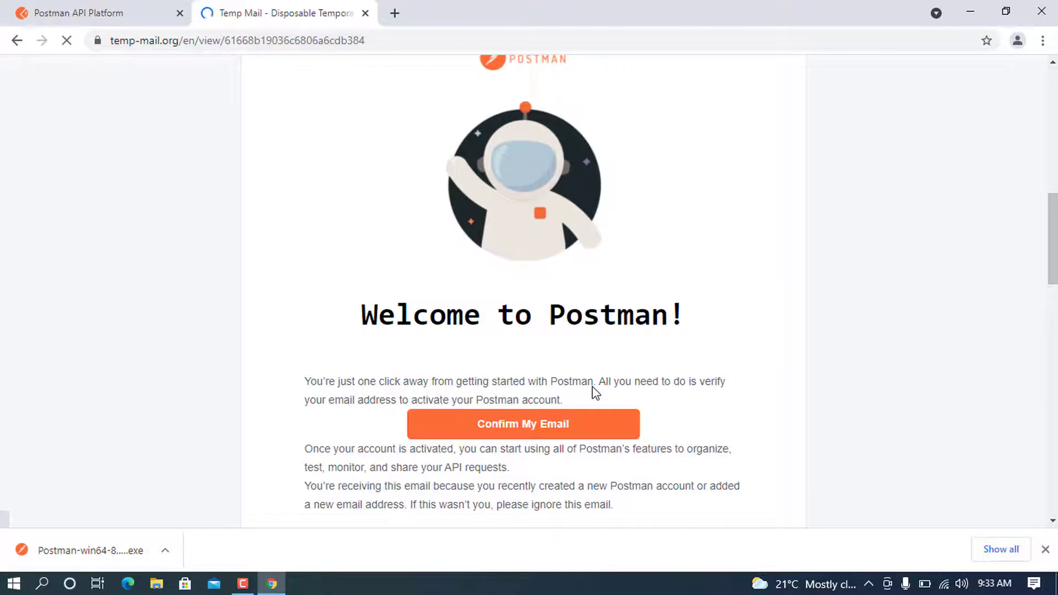
scroll(595, 392, down, 2)
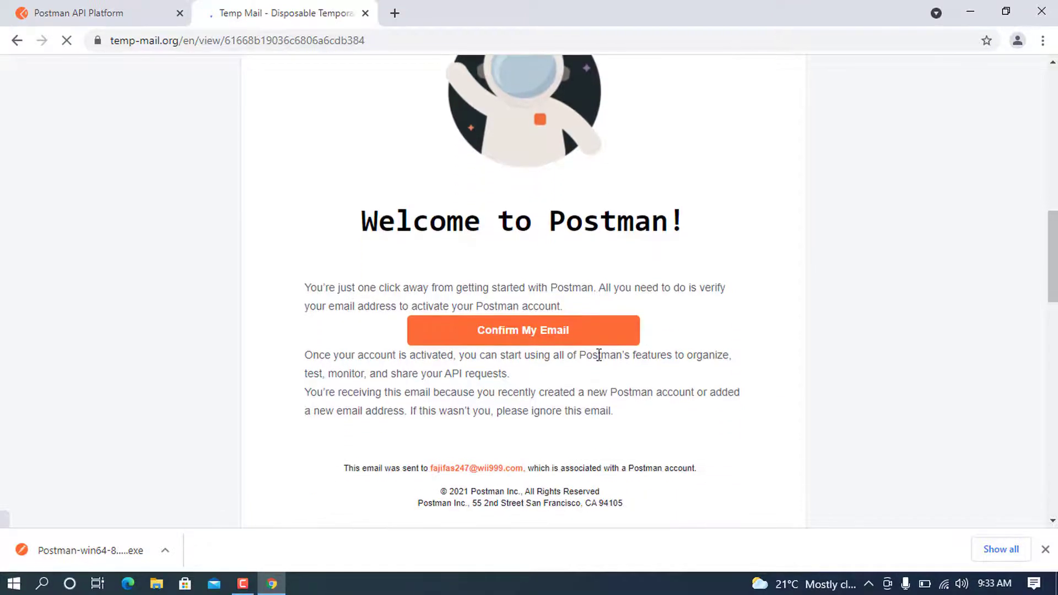
scroll(606, 331, down, 1)
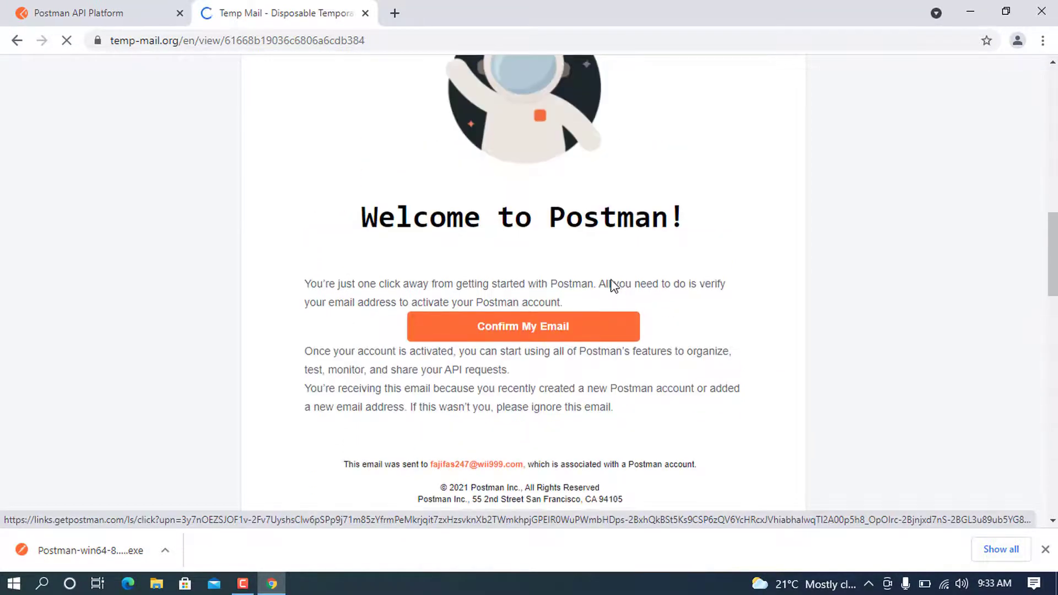
scroll(610, 283, down, 3)
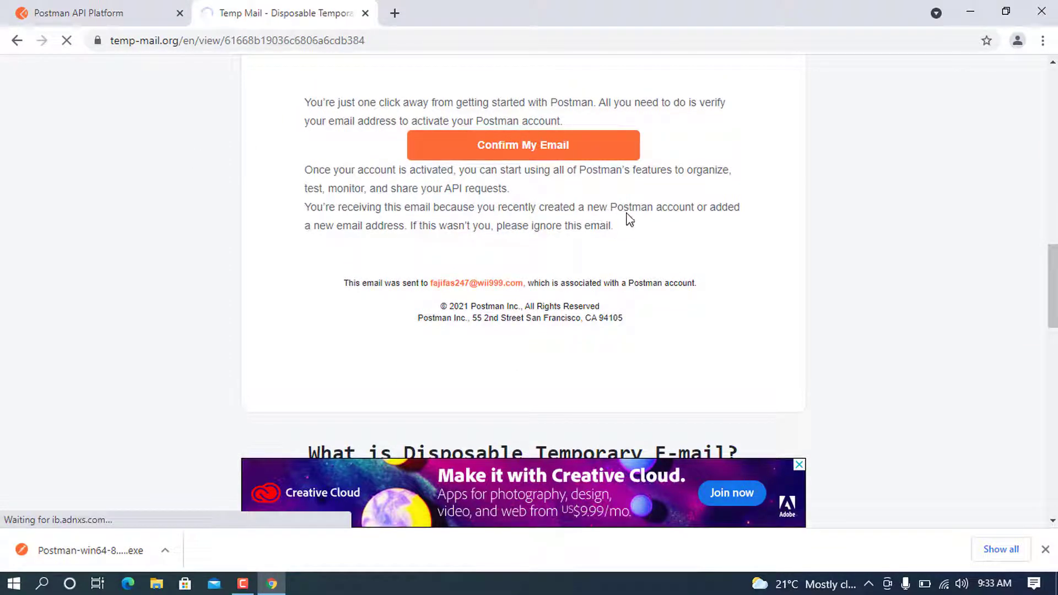
- Run the downloaded Postman installer and close the browser window
click(97, 558)
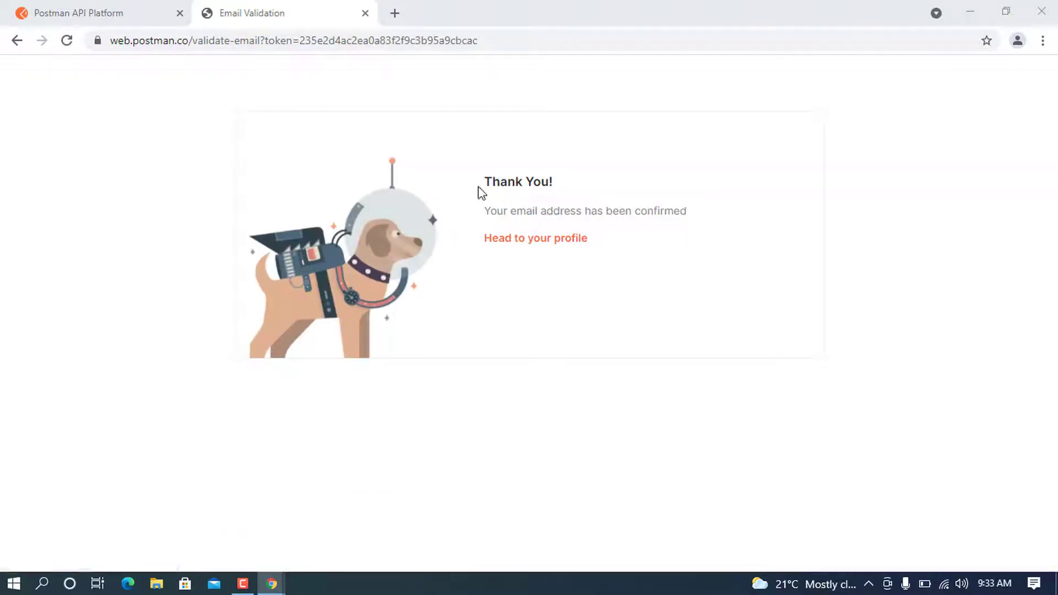
drag(481, 192, 709, 249)
click(545, 267)
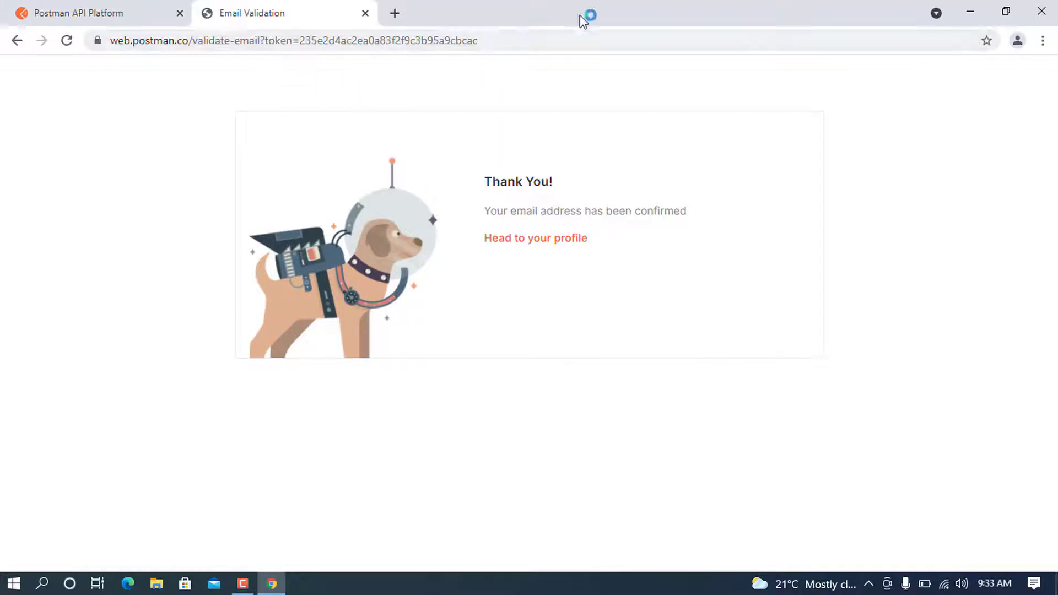
click(1050, 5)
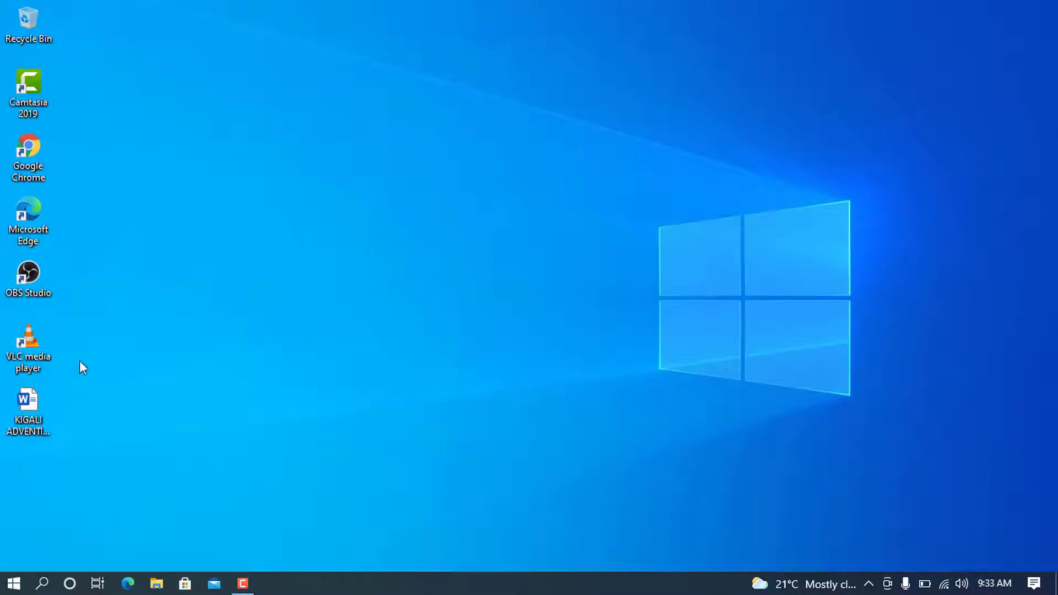
- Reopen Google Chrome and view the Postman activation email in Temp Mail again from the browsing history
double_click(34, 157)
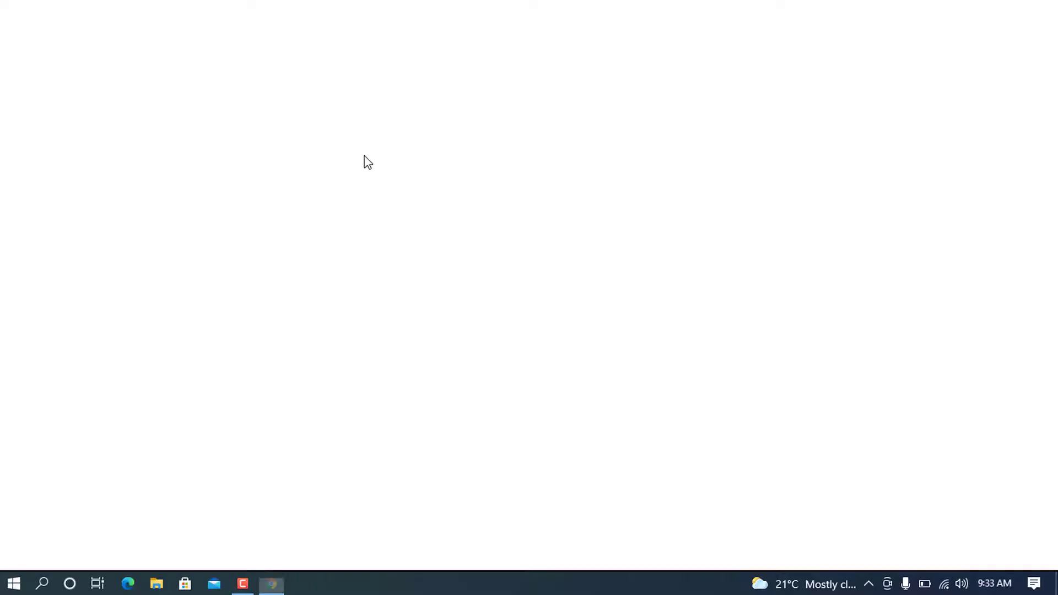
key(ctrl+h)
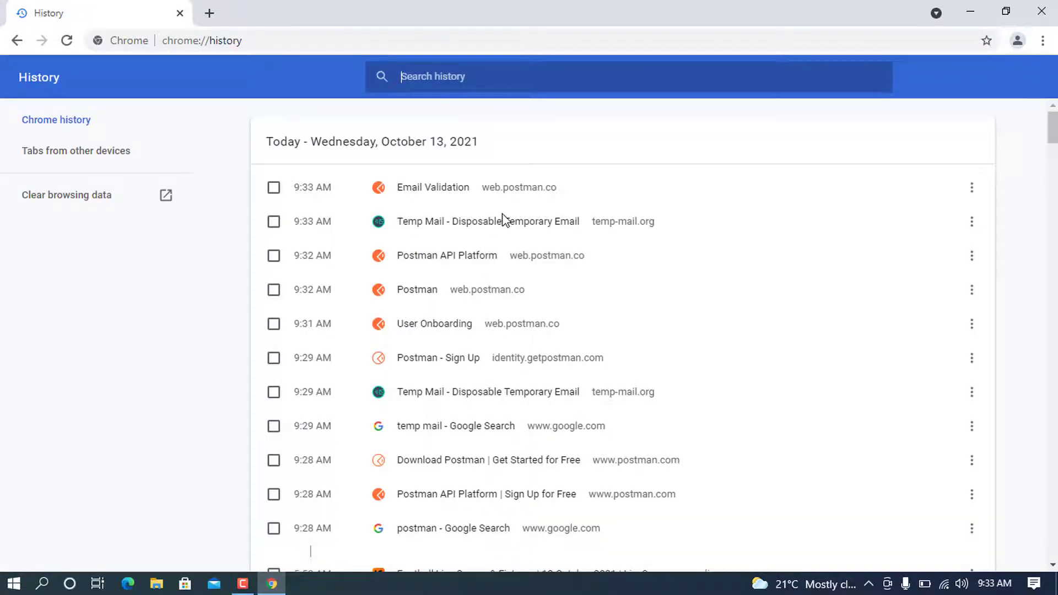
click(501, 223)
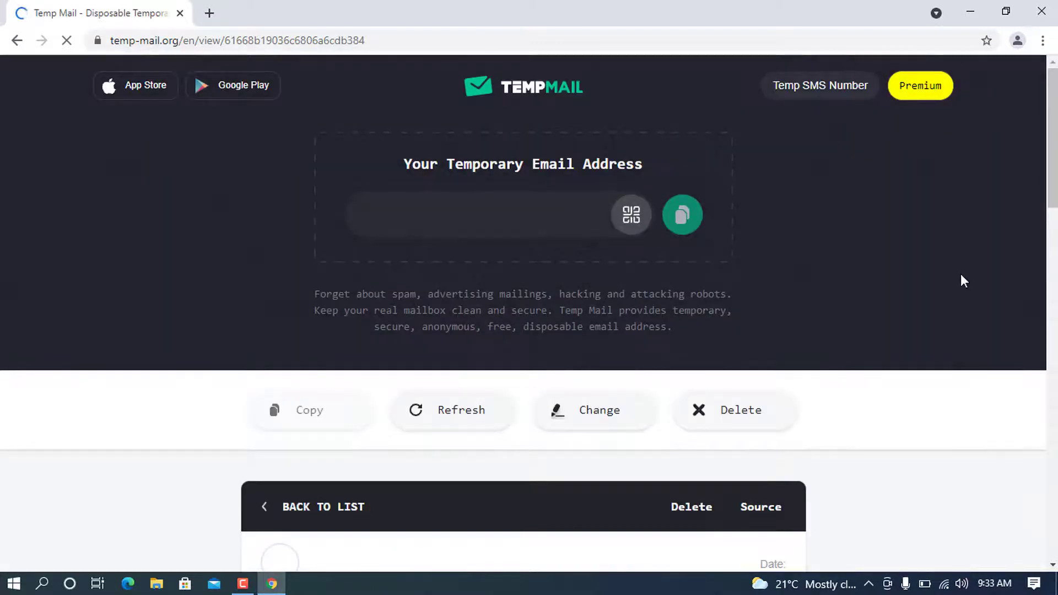
scroll(962, 270, down, 2)
scroll(962, 260, down, 2)
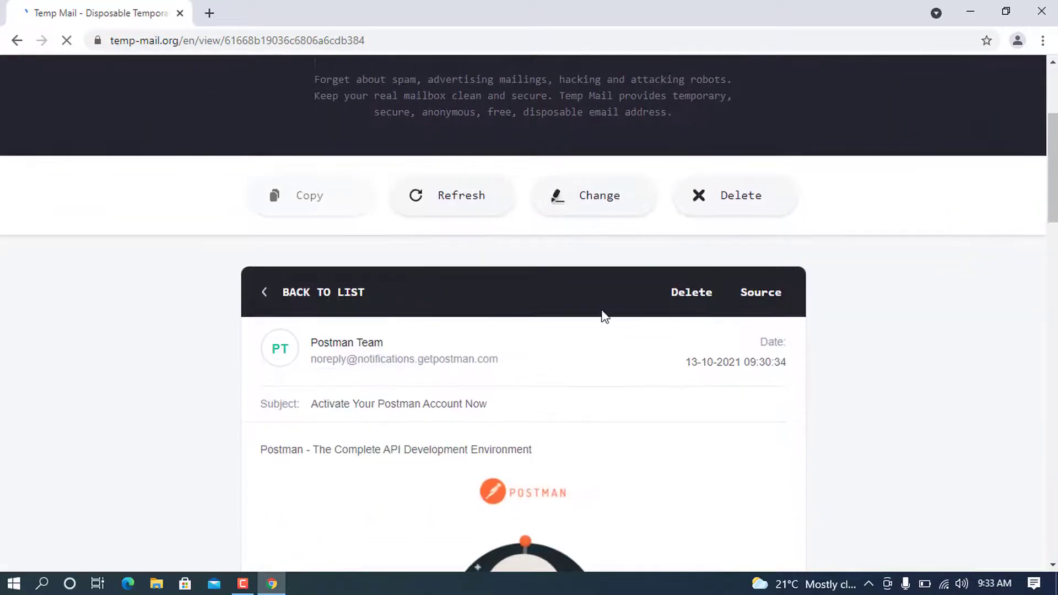
scroll(604, 315, down, 3)
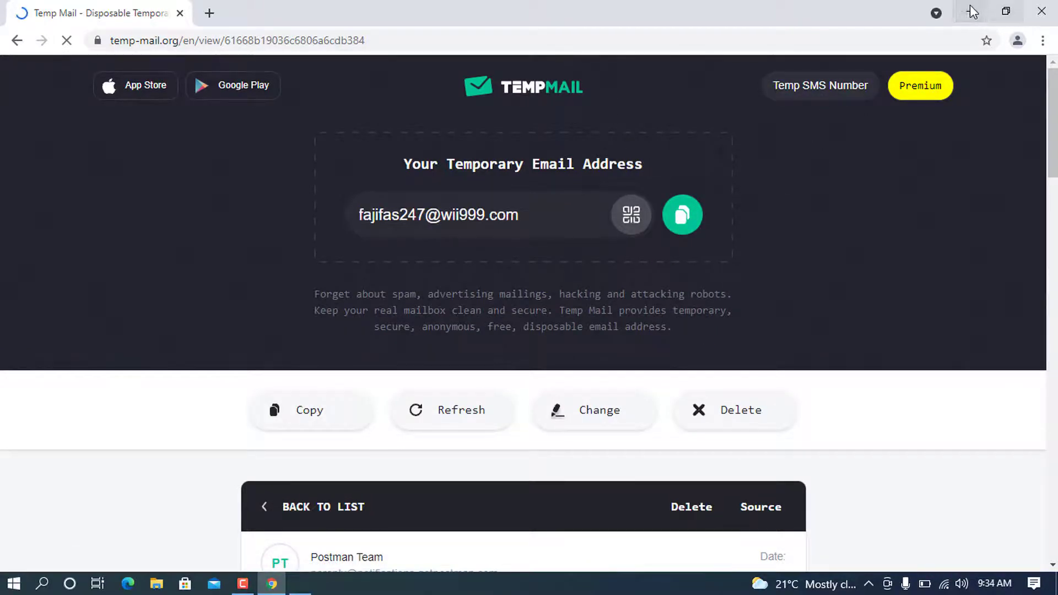
- Minimize the browser, and review the release notes of the Postman v9.0.6 update offer before dismissing it
click(971, 9)
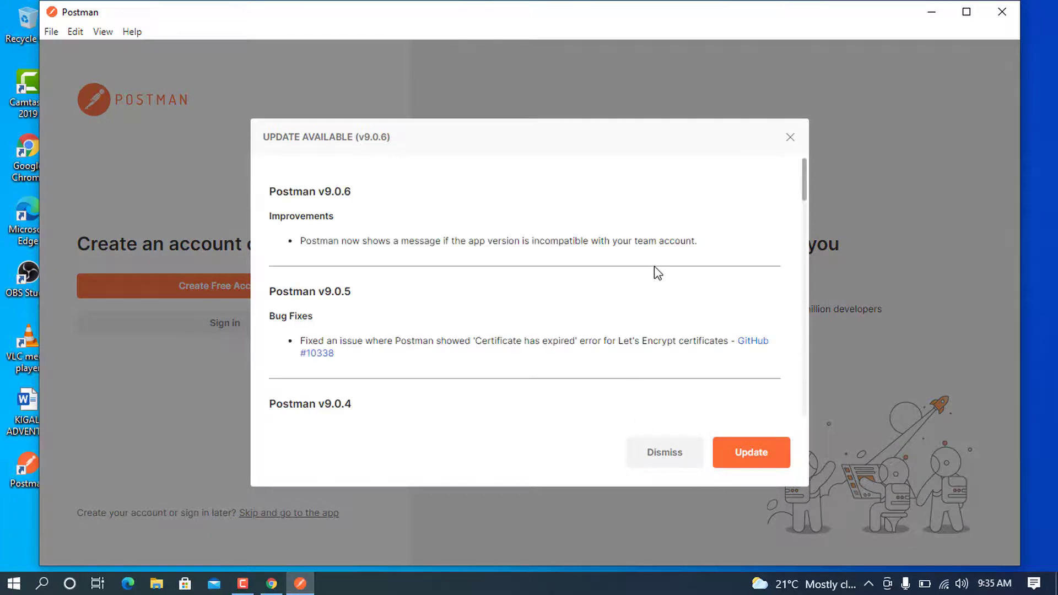
scroll(516, 335, down, 2)
scroll(516, 333, down, 10)
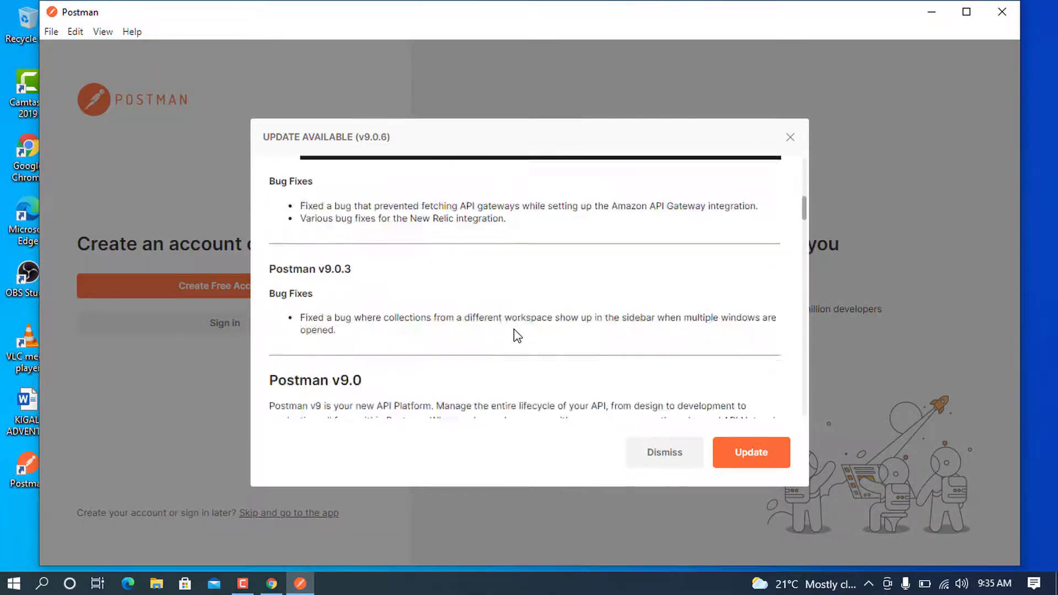
click(665, 453)
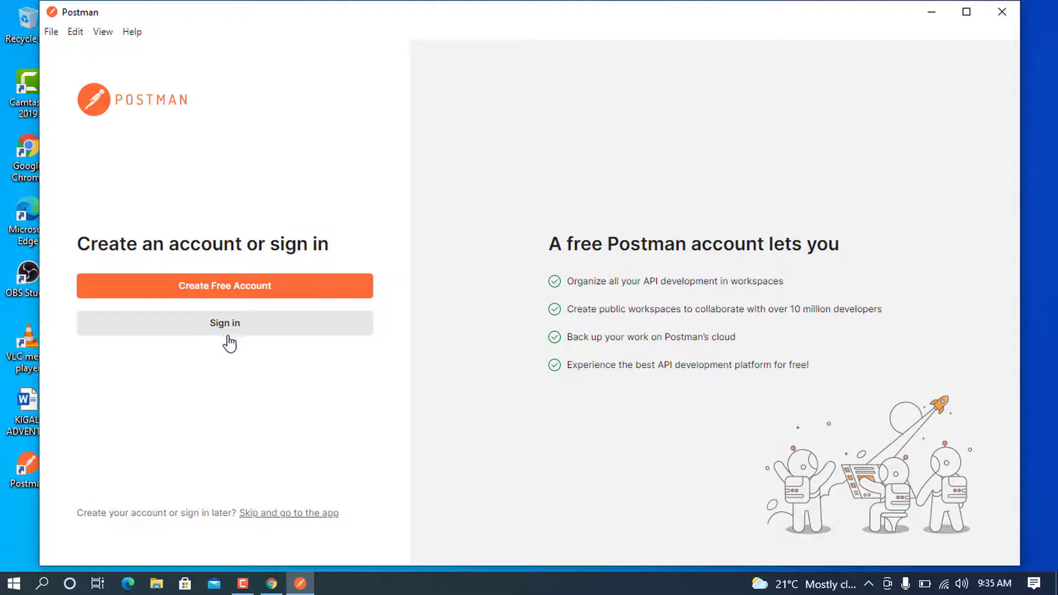
- Sign in to Postman through the browser with the temporary email address and the account password
click(223, 327)
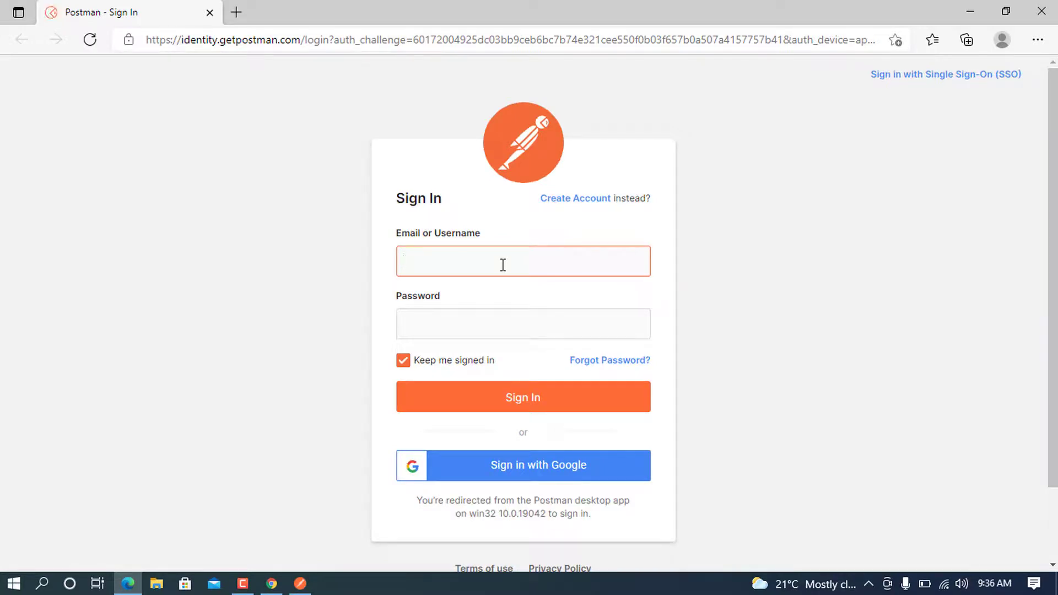
key(ctrl+v)
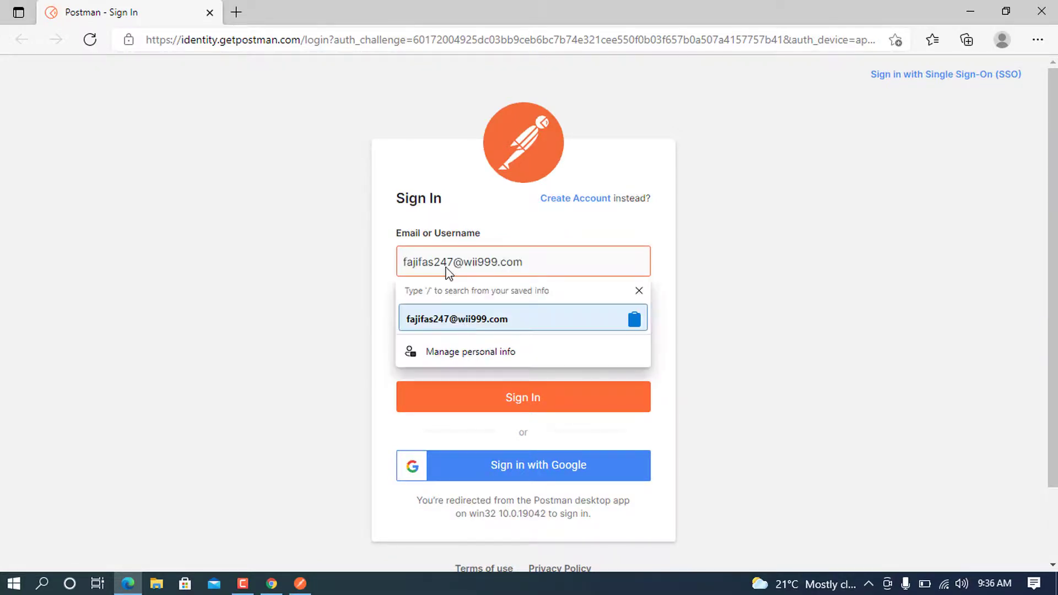
click(586, 260)
click(462, 313)
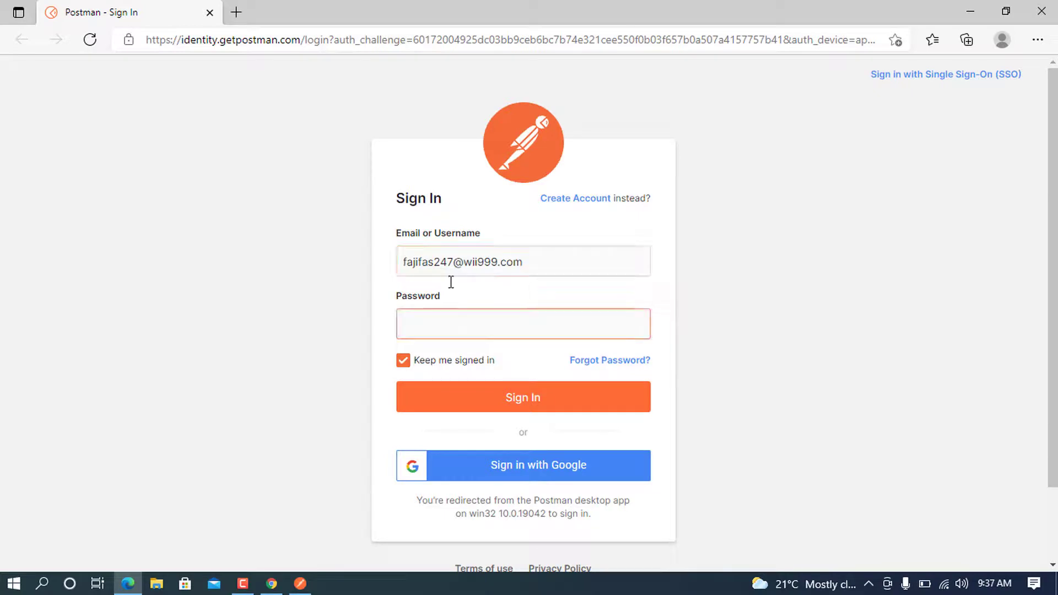
text(••••••••••••)
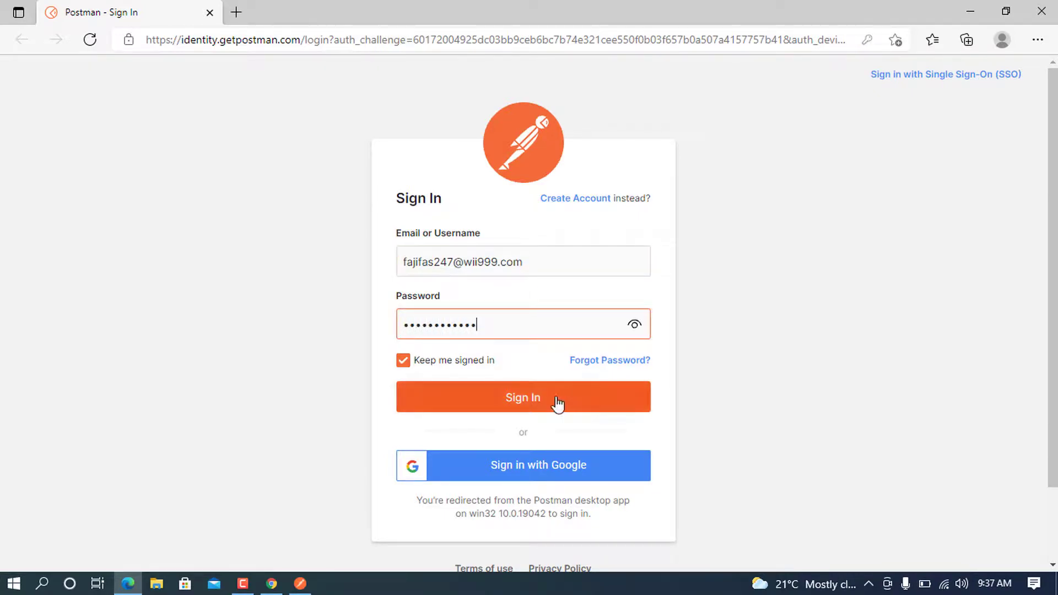
click(558, 404)
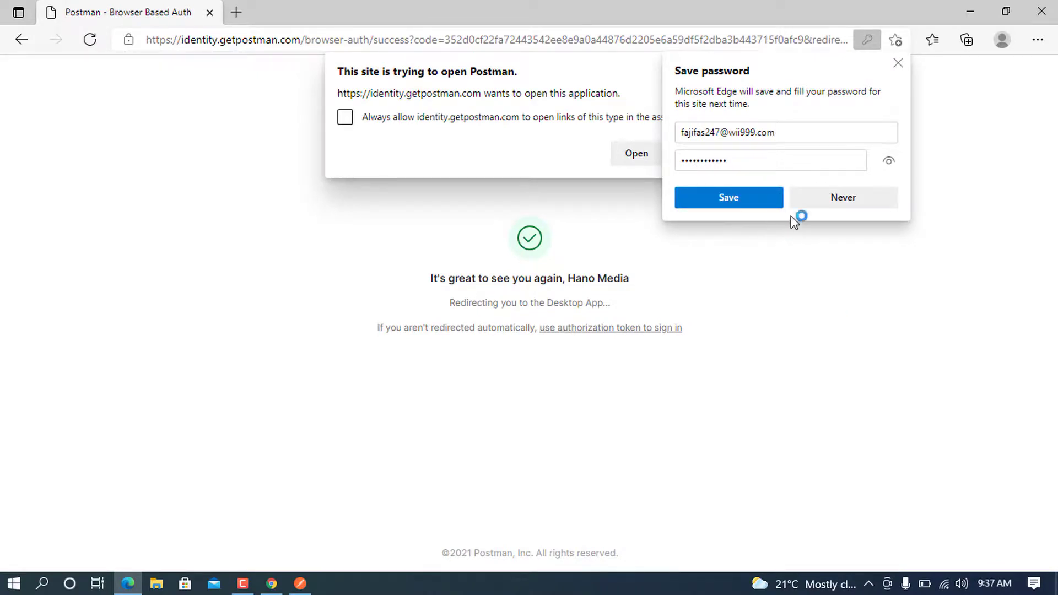
- Decline saving the password, and allow the sign-in page to open the Postman desktop app, minimizing the browser
click(839, 200)
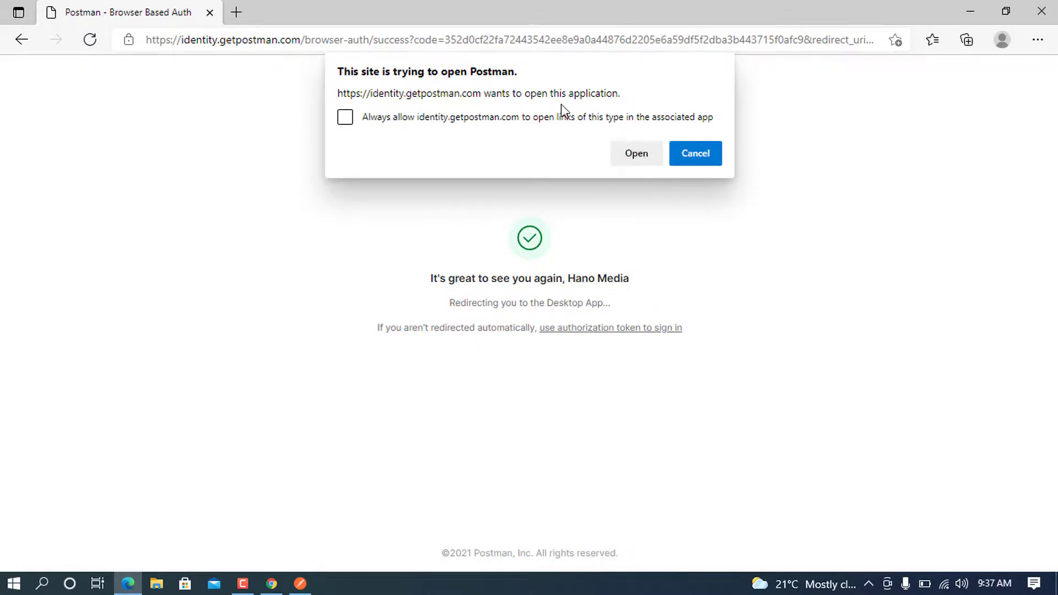
click(639, 159)
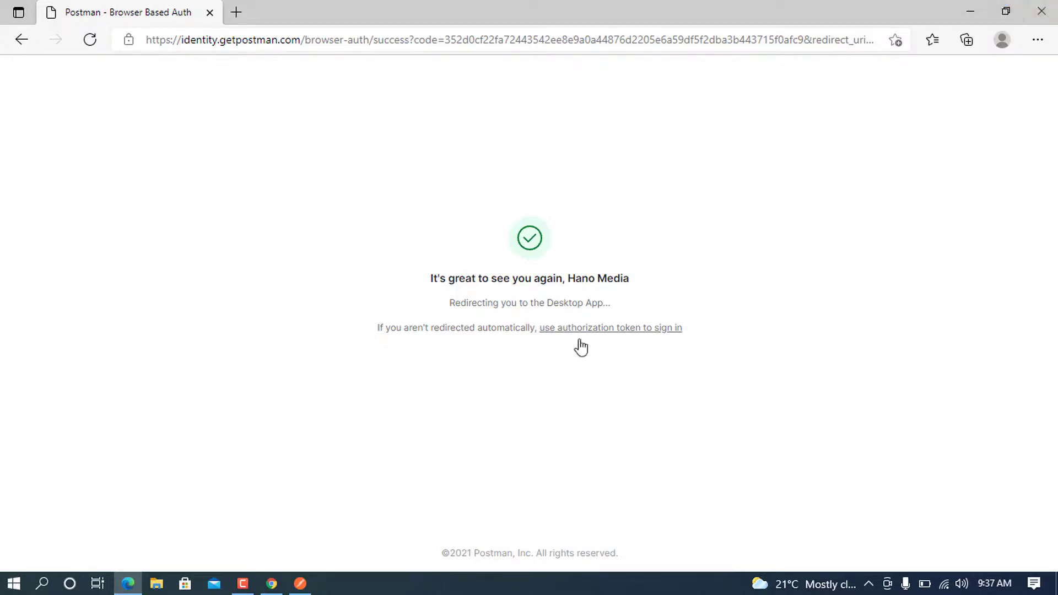
click(970, 10)
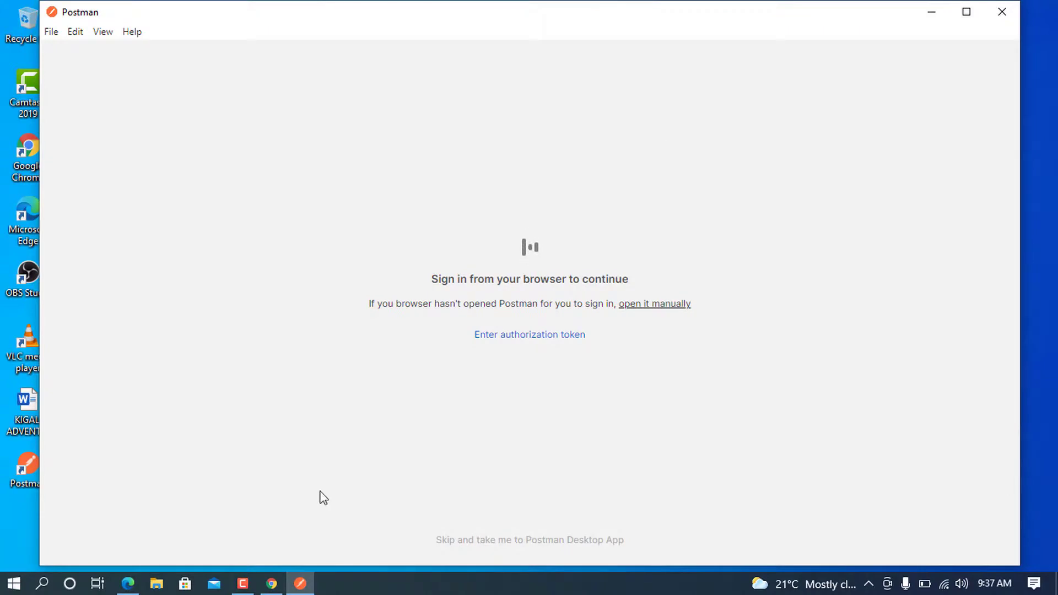
click(301, 584)
click(300, 584)
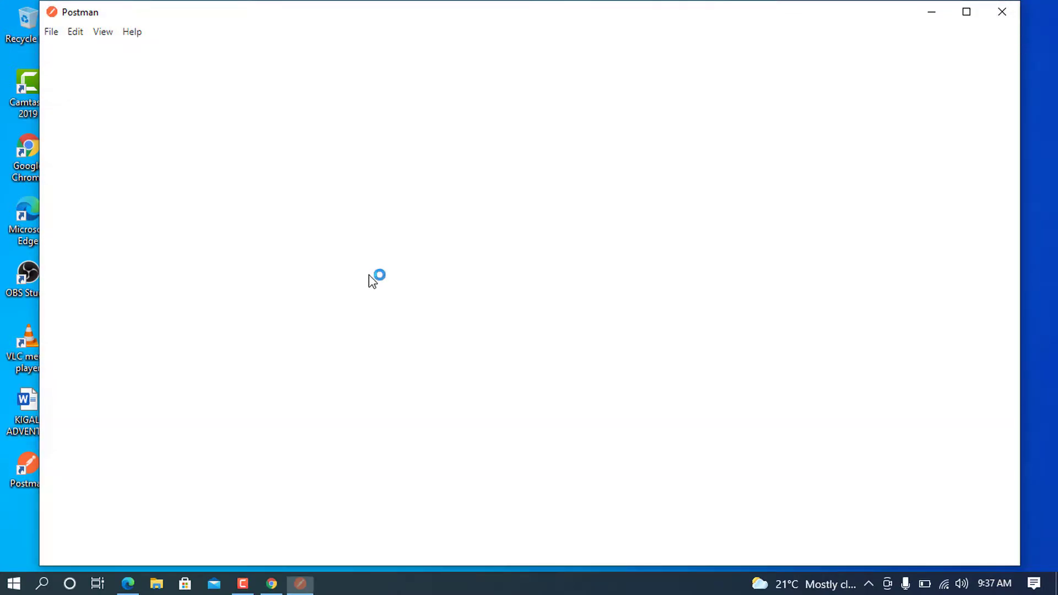
click(299, 586)
click(300, 584)
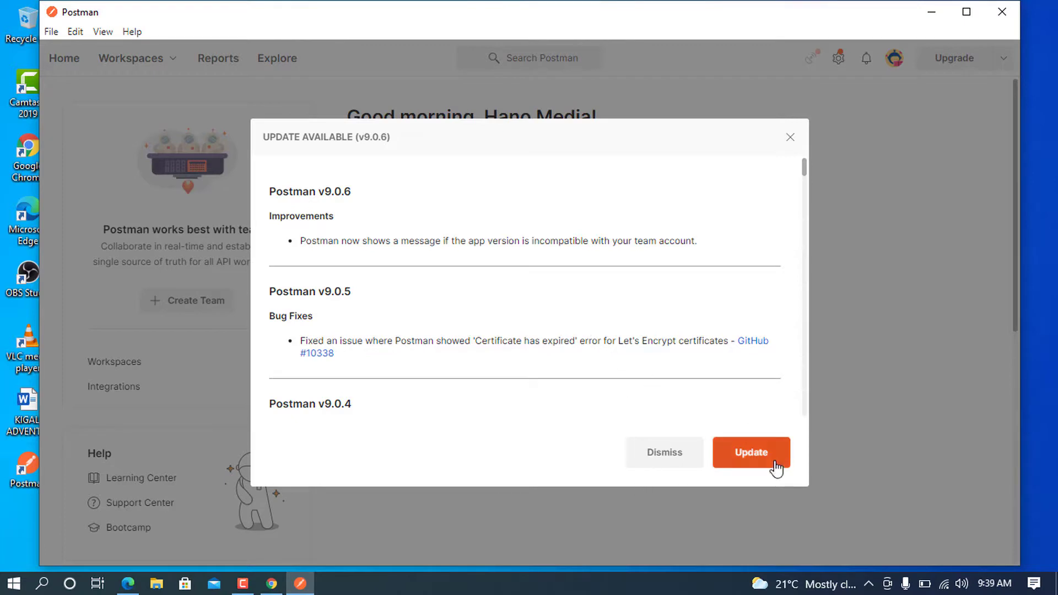
- Dismiss the update offer on the Postman home page and maximize the app window
click(665, 453)
scroll(498, 338, down, 7)
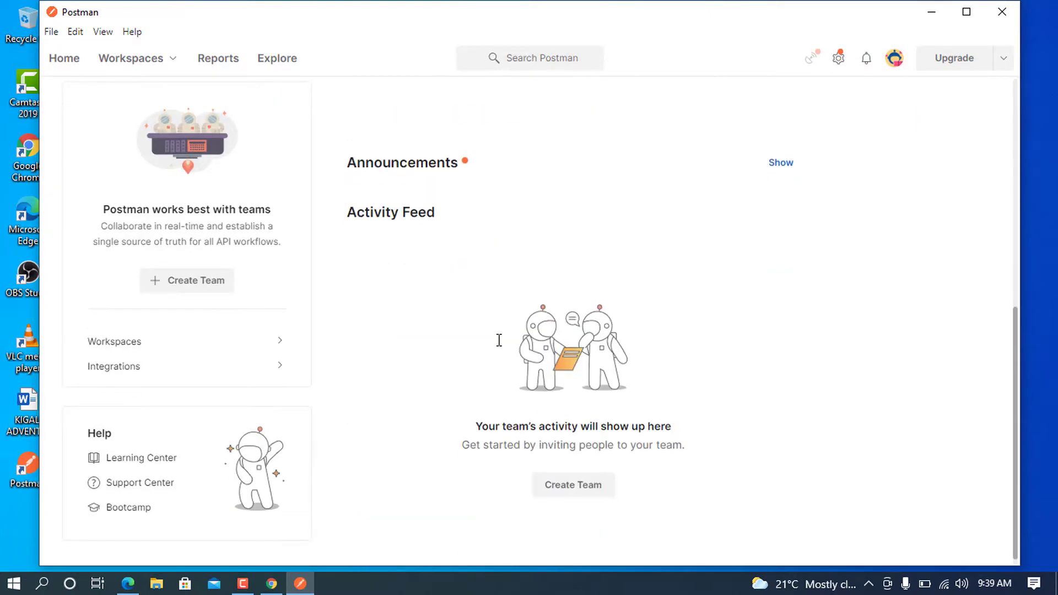
scroll(499, 345, up, 7)
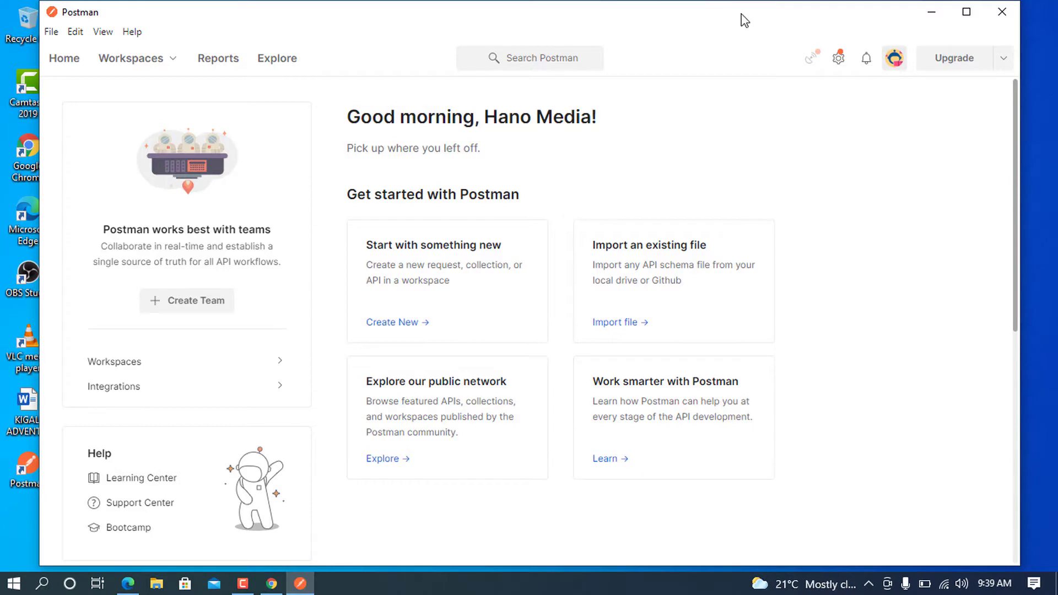
drag(739, 19, 668, 62)
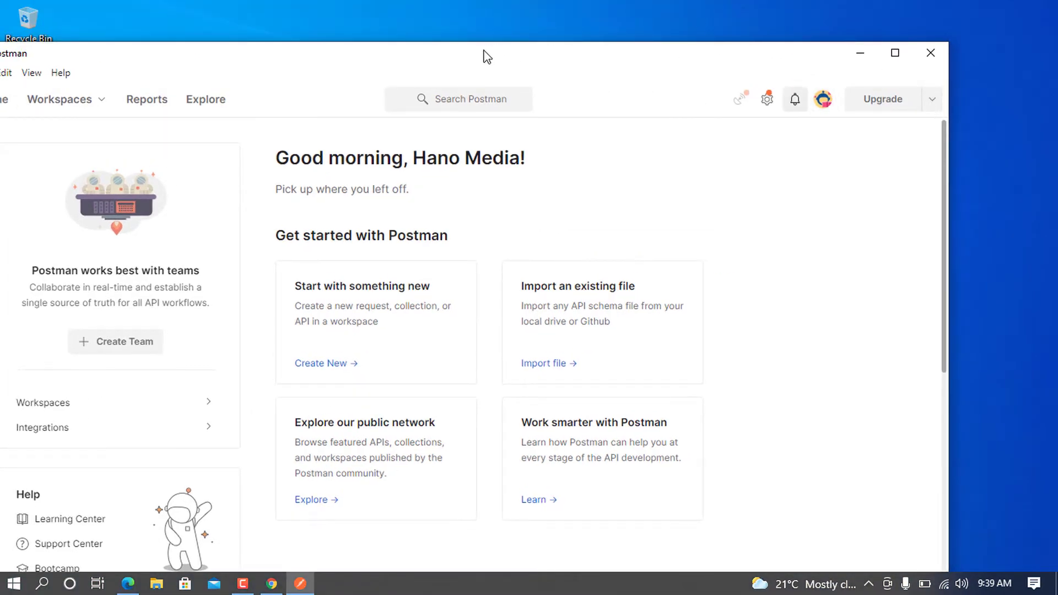
drag(484, 55, 543, 5)
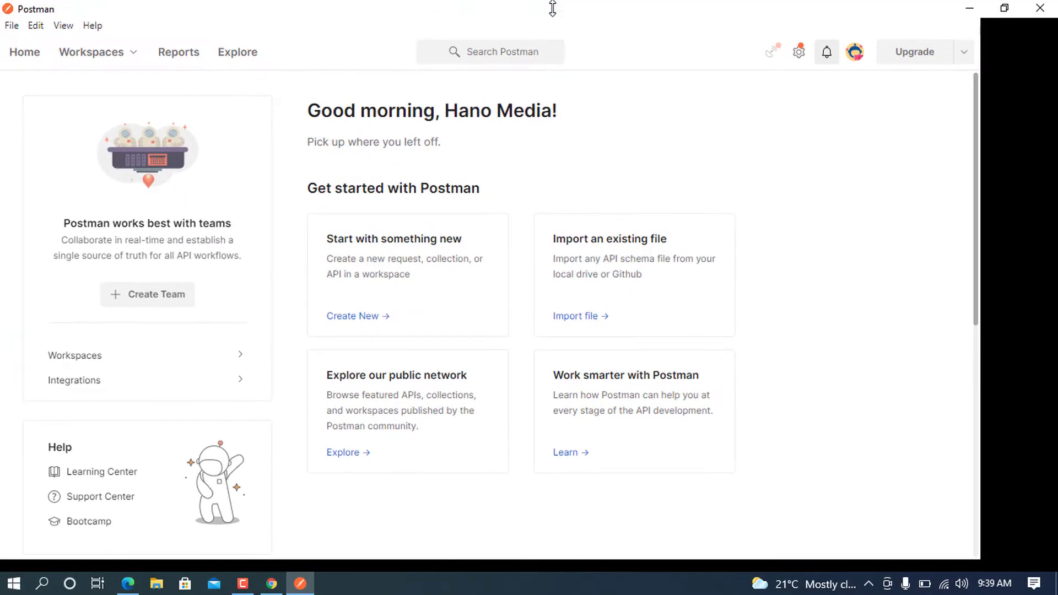